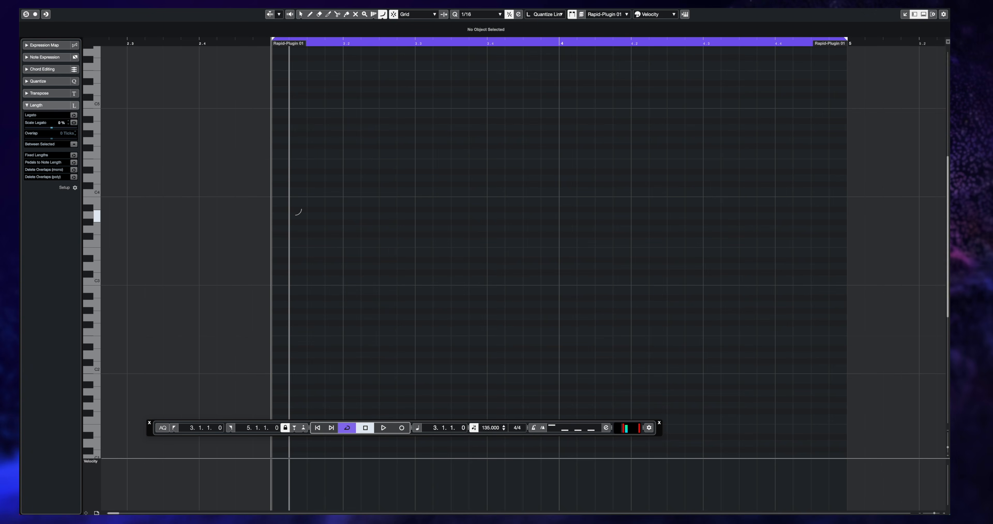
- Draw sixteenth-long A3 notes in bar 3 on sixteenths 2, 3, 5, 6, 8, 10, 12, 13, 15 and 16
click(295, 215)
click(310, 215)
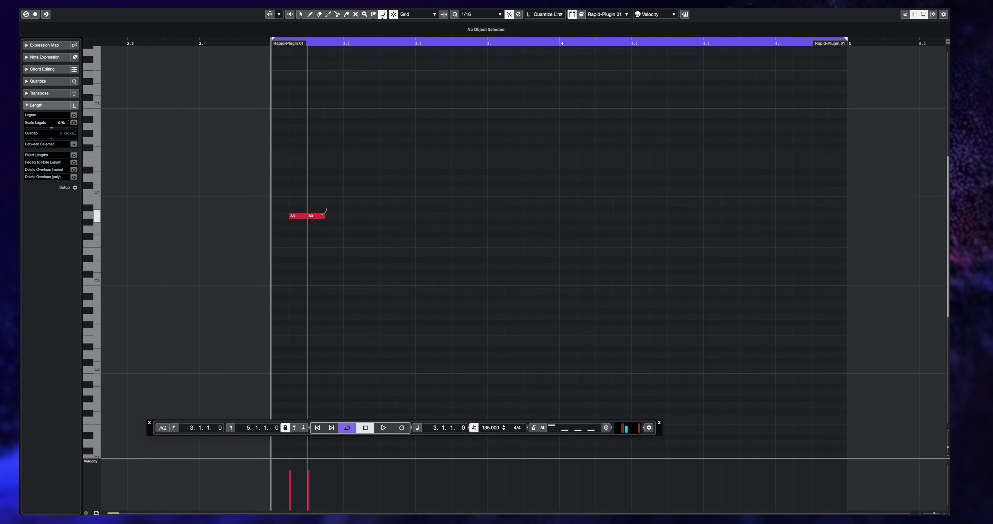
click(351, 216)
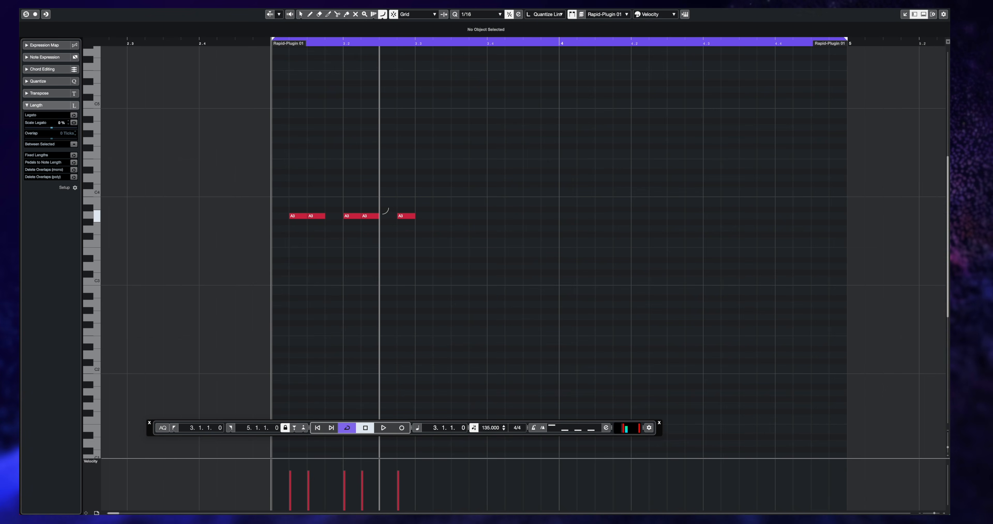
click(436, 210)
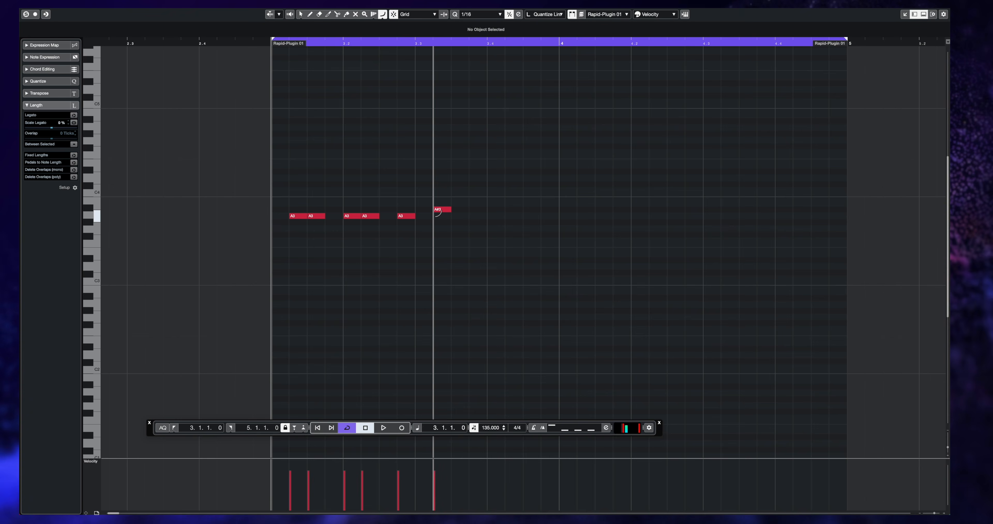
drag(436, 216, 436, 217)
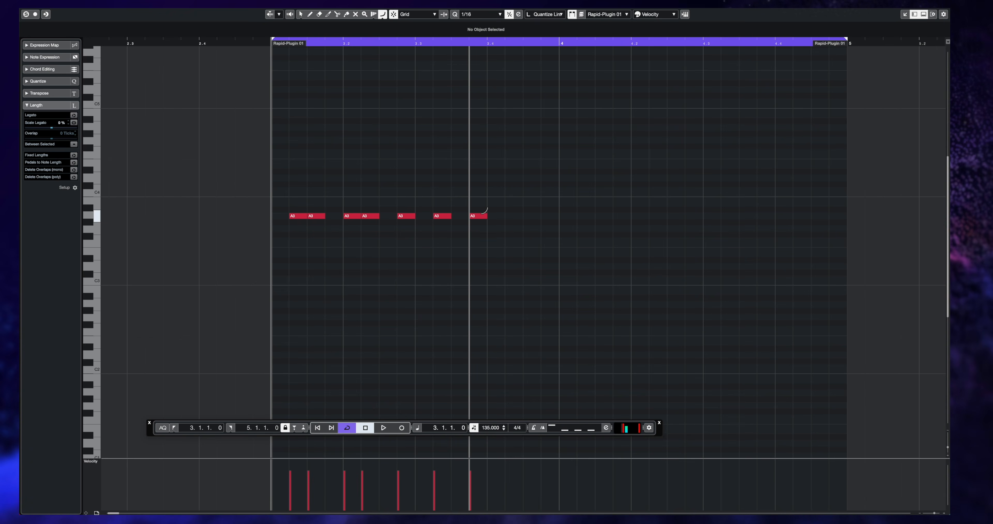
click(493, 216)
click(531, 216)
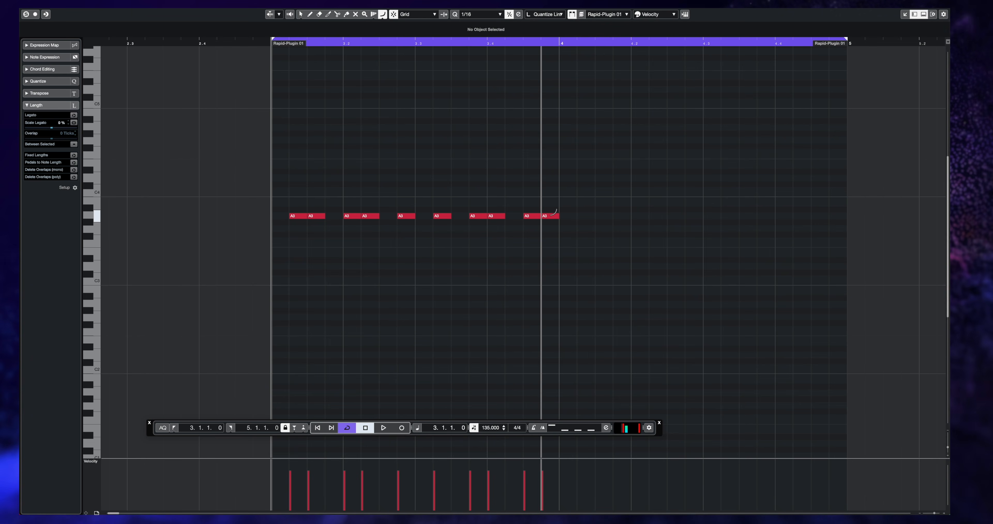
- Draw sixteenth-long A3 notes in bar 4 on sixteenths 2, 4, 6, 7, 9, 10, 12, 14 and 16
click(583, 215)
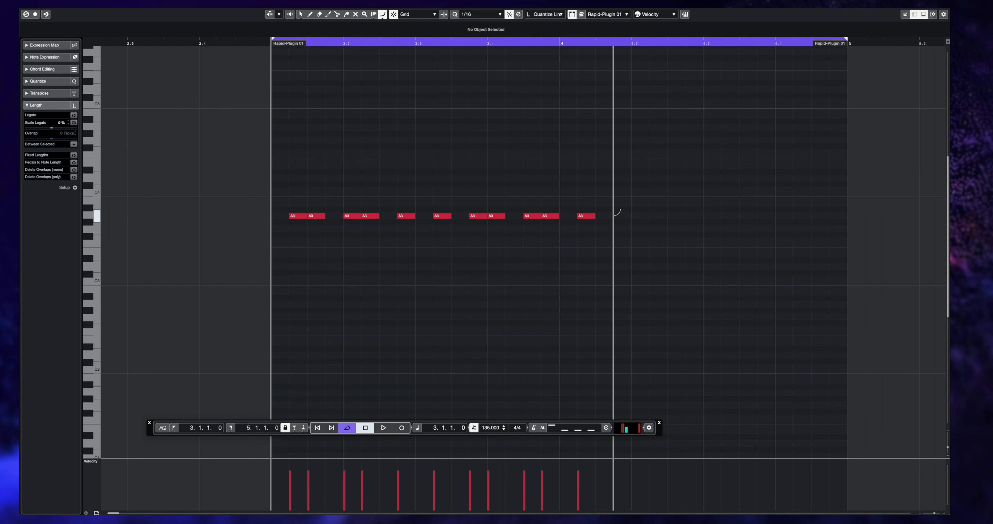
click(619, 214)
click(654, 215)
click(672, 215)
click(708, 215)
click(726, 214)
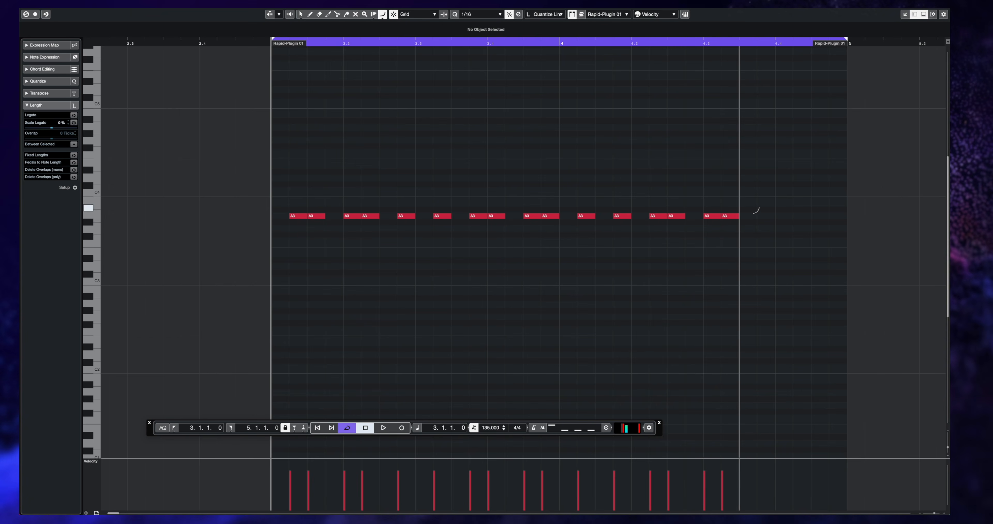
click(761, 215)
click(784, 215)
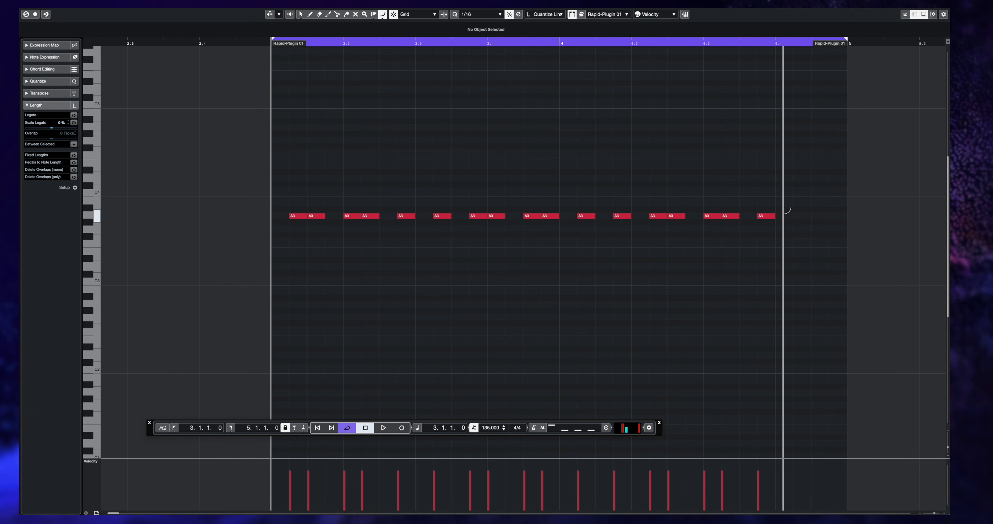
click(801, 214)
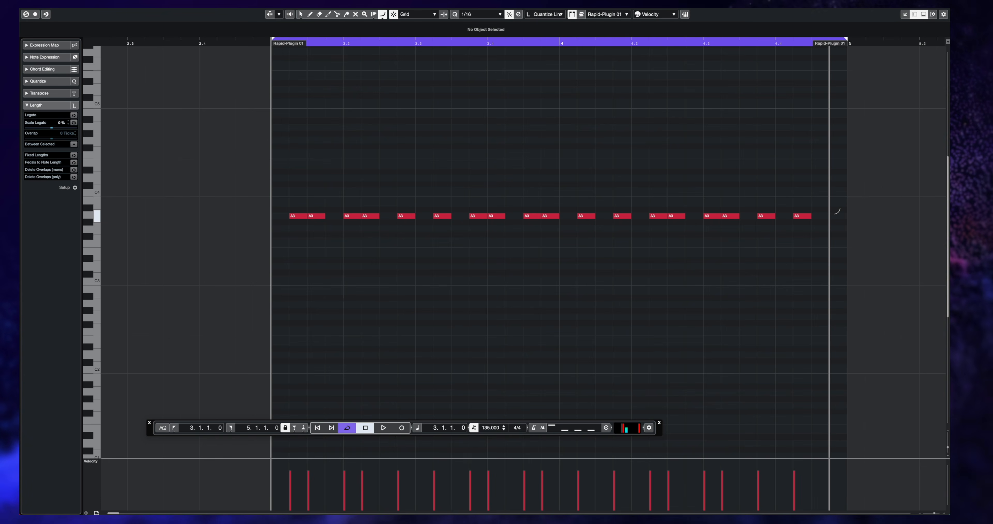
click(836, 215)
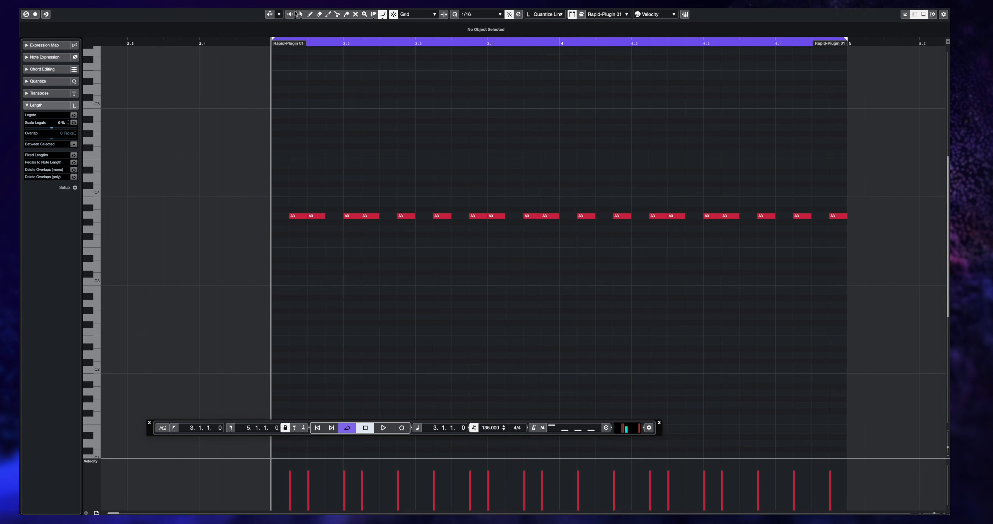
- Switch to the selection tool and play back the two-bar A3 rhythm
click(301, 14)
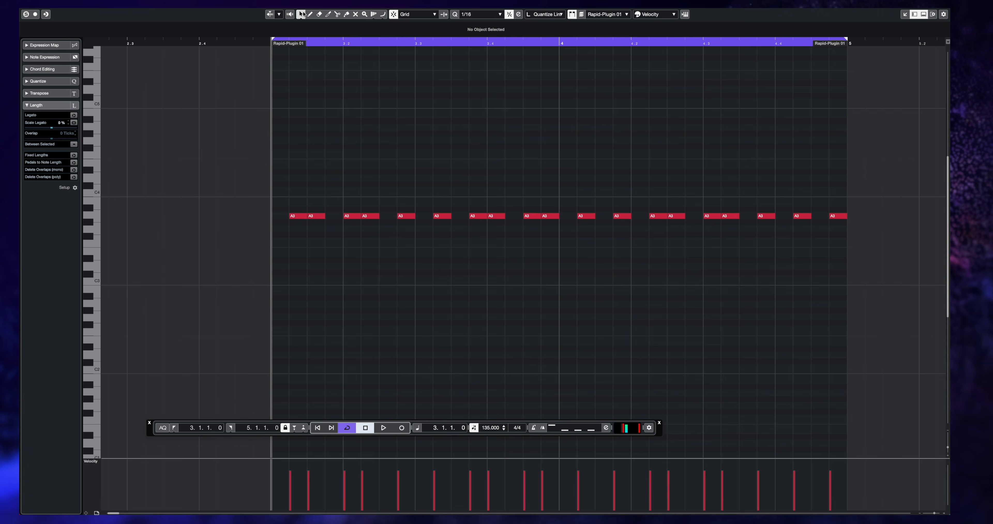
key(space)
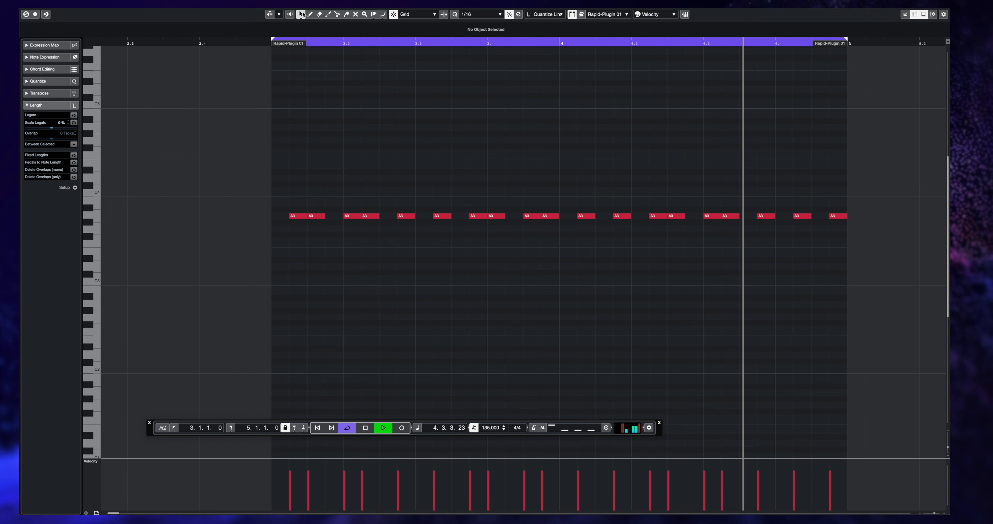
key(space)
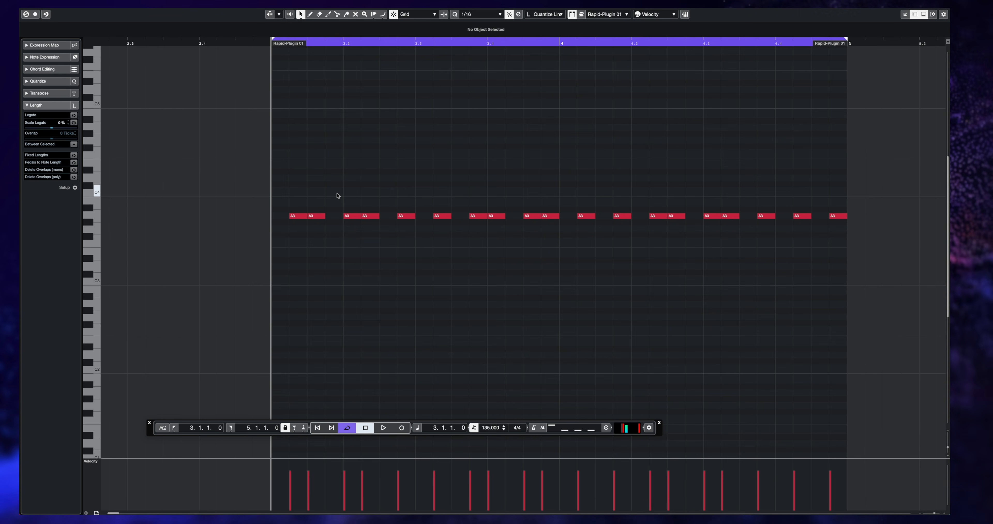
- Fill the empty sixteenths between the A3 notes in bars 3 and 4 with G3 notes
drag(298, 217, 418, 230)
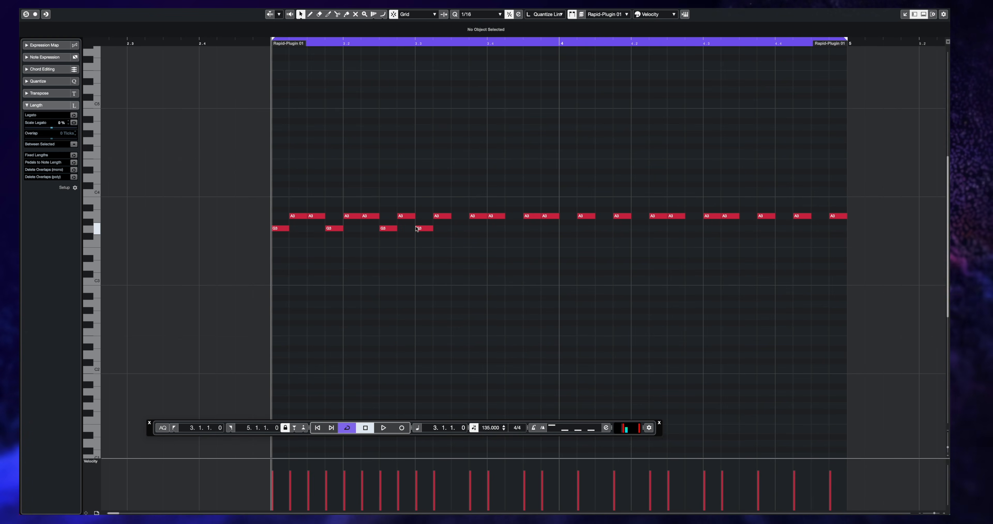
drag(267, 229, 639, 230)
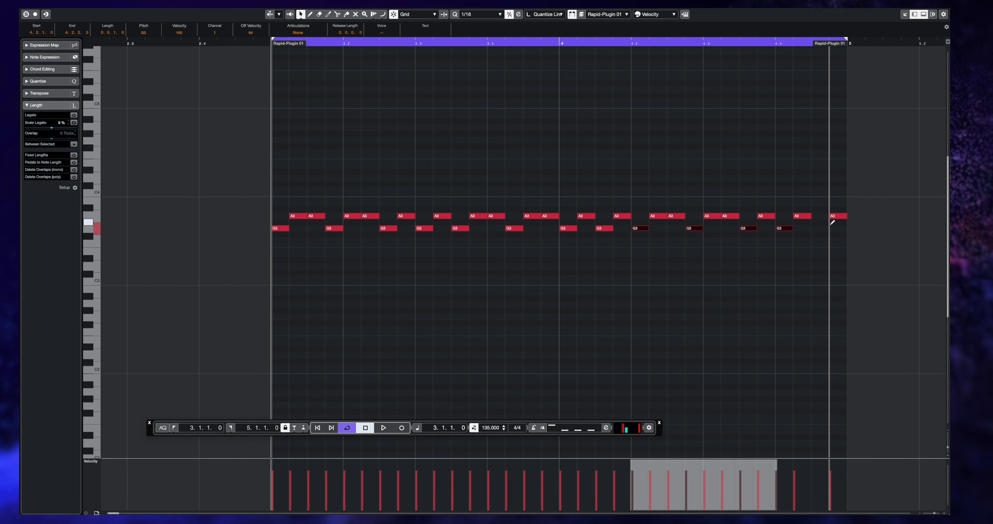
click(785, 206)
- Select all the G3 notes, transpose them down to A2, and play back the pattern
drag(783, 230, 261, 222)
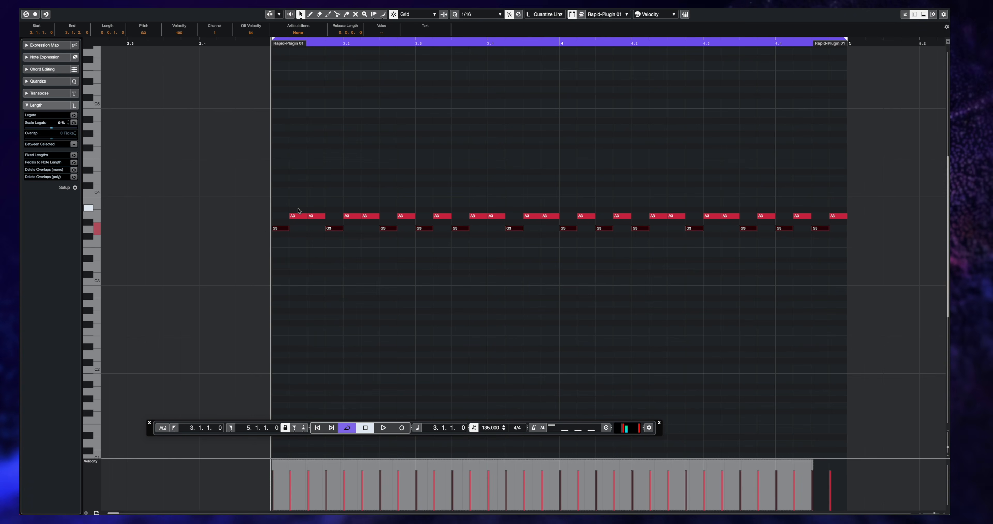
key(shift+Down)
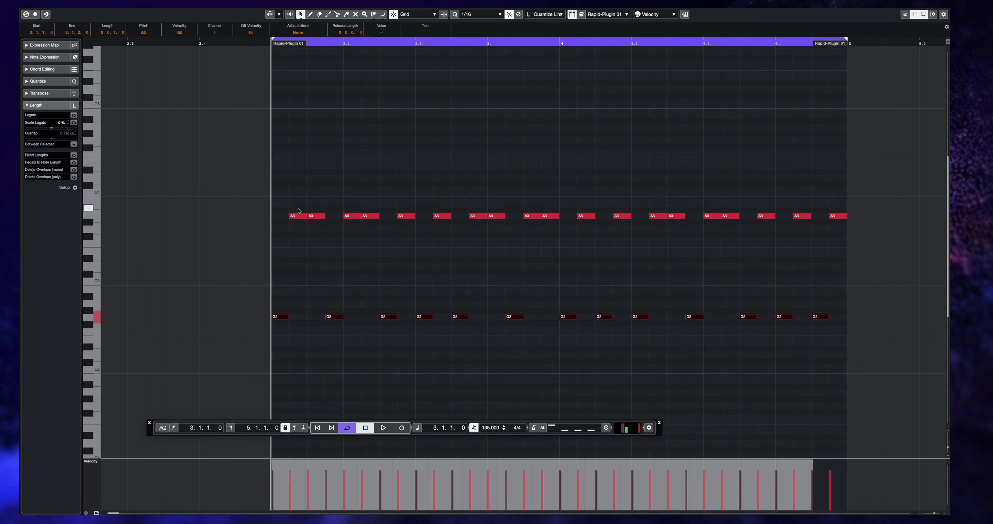
key(Up)
key(Up)
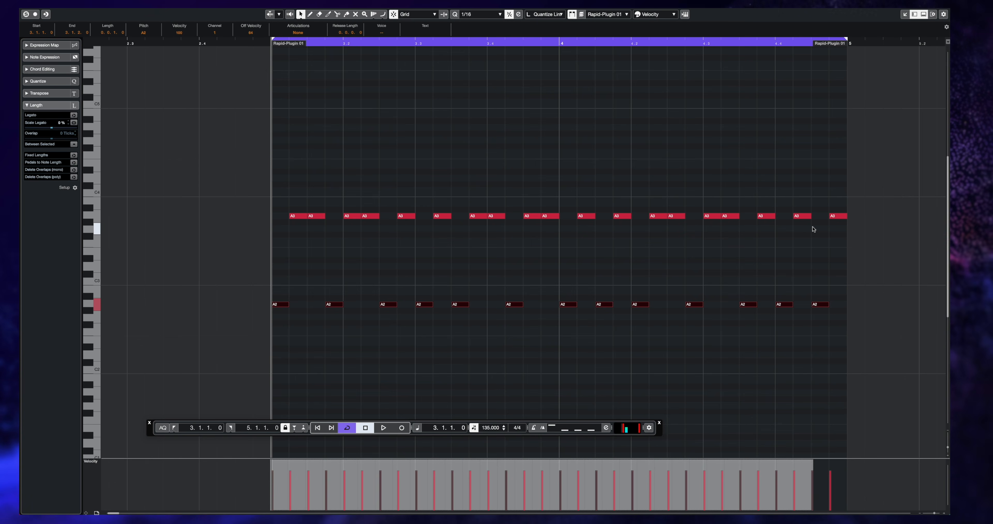
key(space)
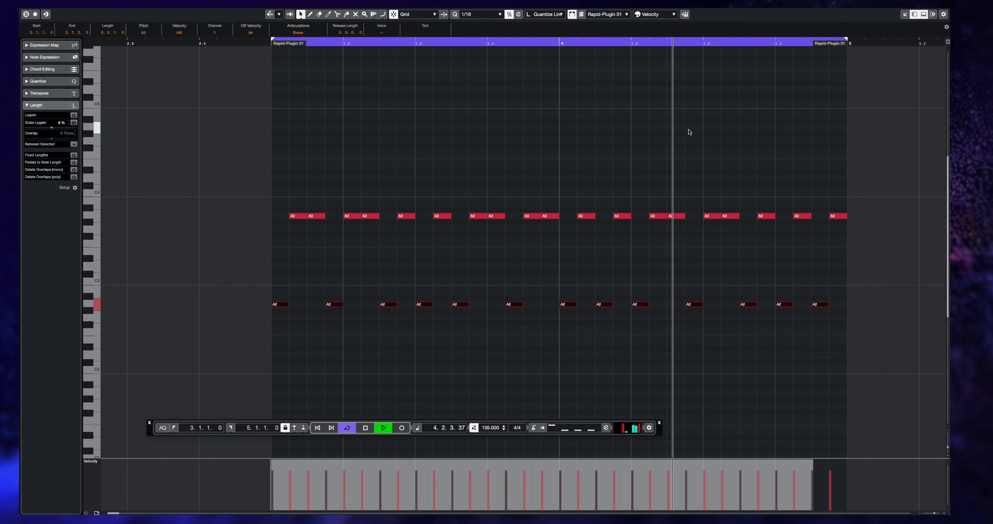
key(space)
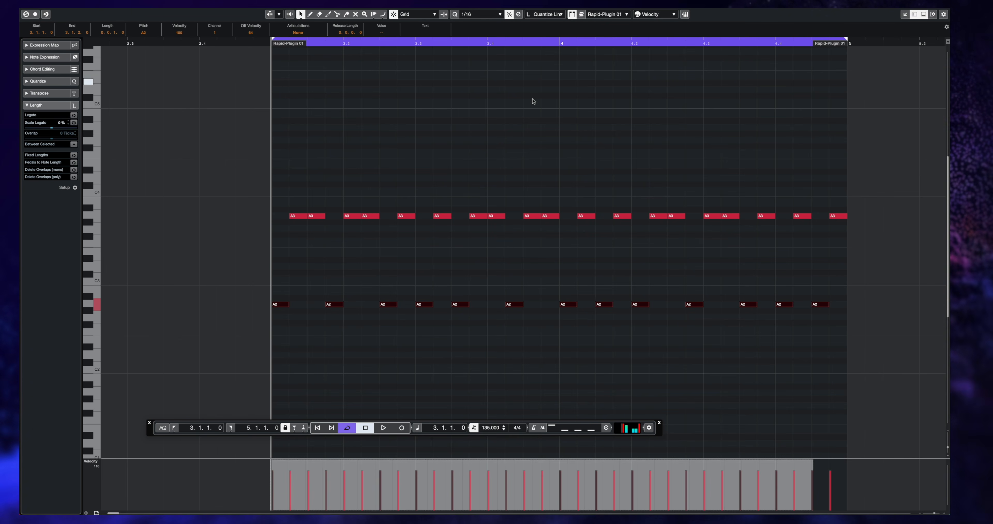
- Raise the second note of each of the first two A3 pairs in bar 3 to C4, and play back the result
drag(330, 206, 319, 232)
key(Up)
key(Up)
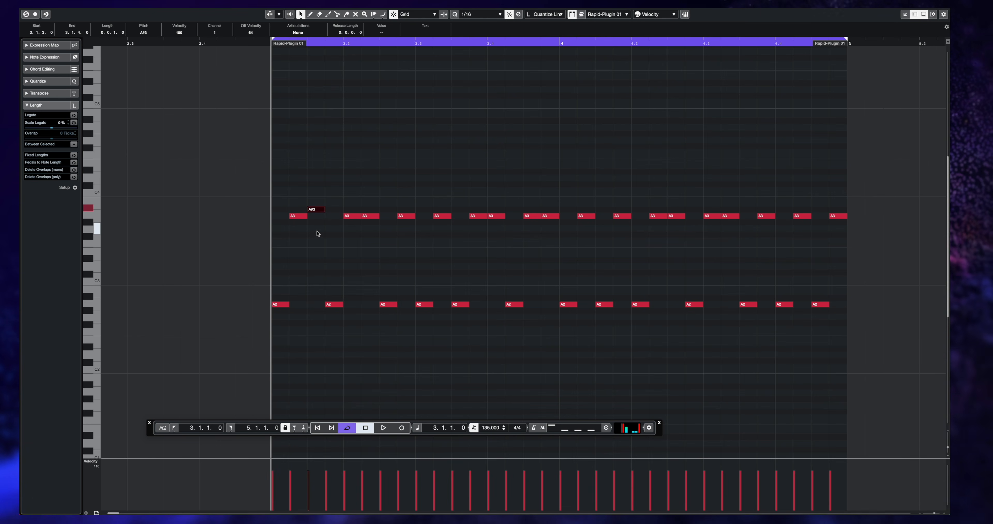
key(Up)
drag(379, 206, 372, 232)
key(Up)
key(Up)
key(Up)
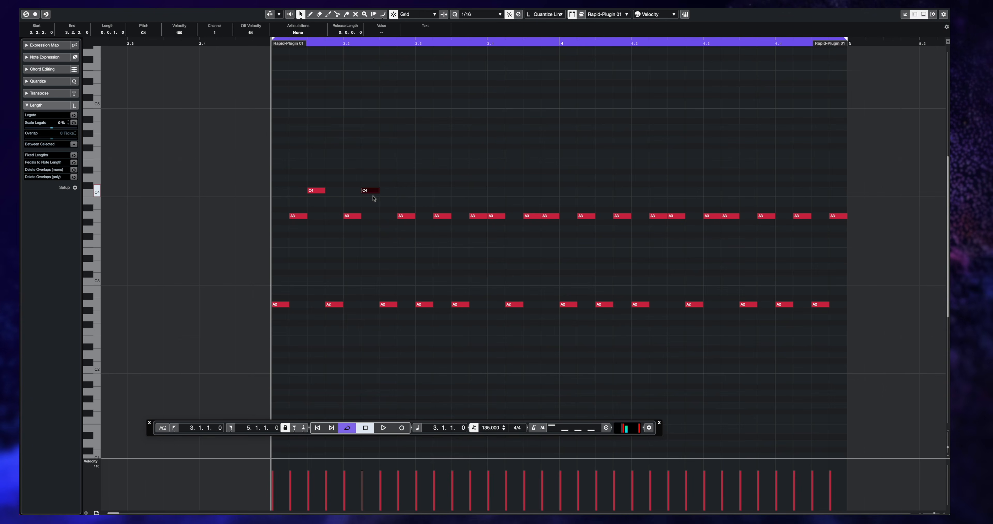
key(space)
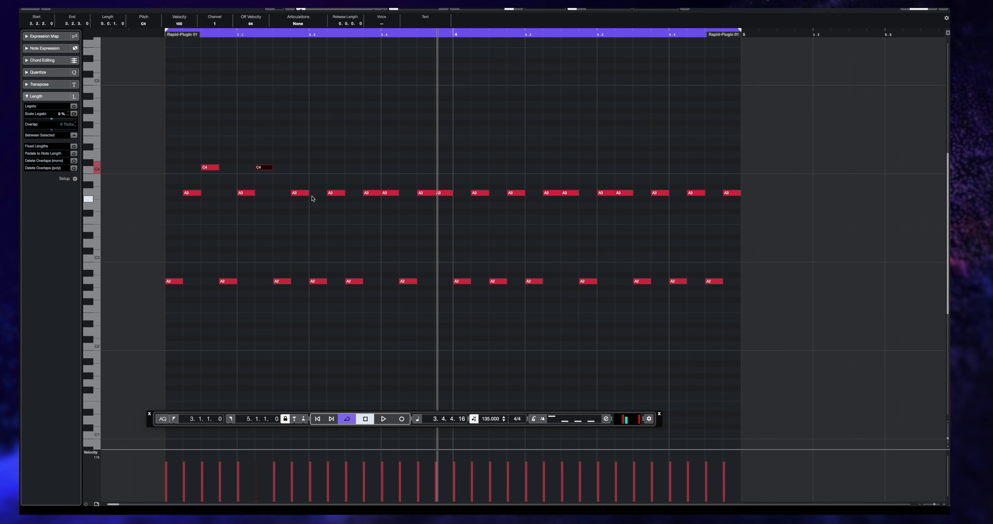
- Raise the A3 notes at 3.2.4 and 3.3.4 to C4
click(303, 192)
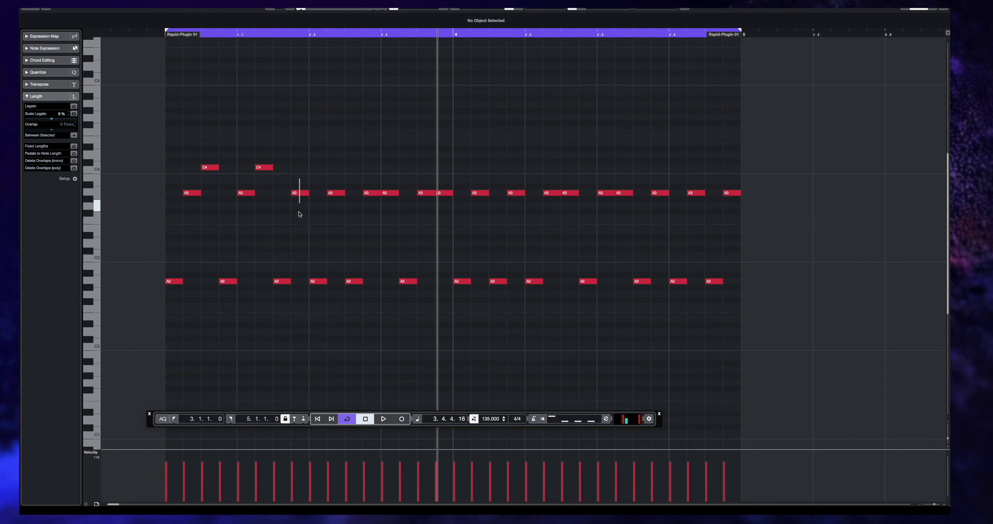
key(Up)
key(Up)
key(Up)
key(Up)
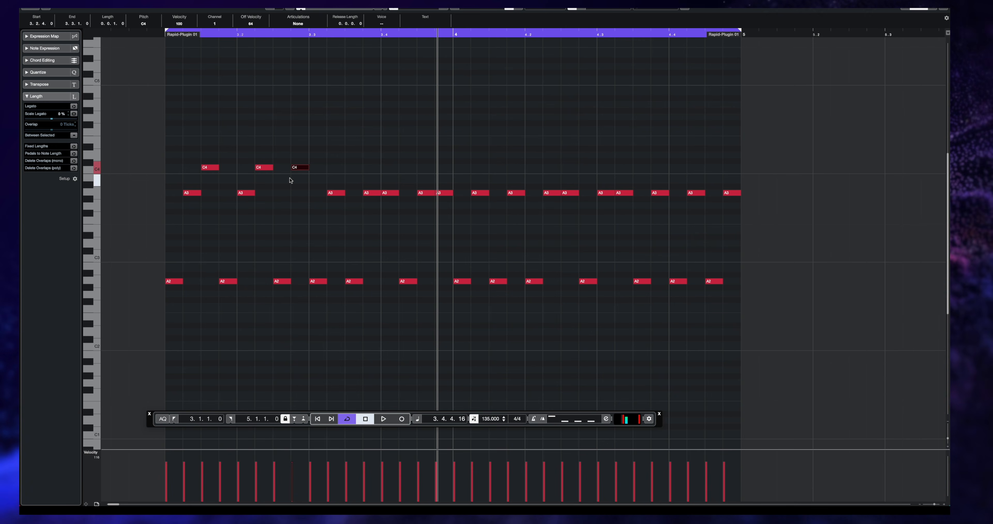
click(368, 192)
key(Up)
key(Up)
key(Up)
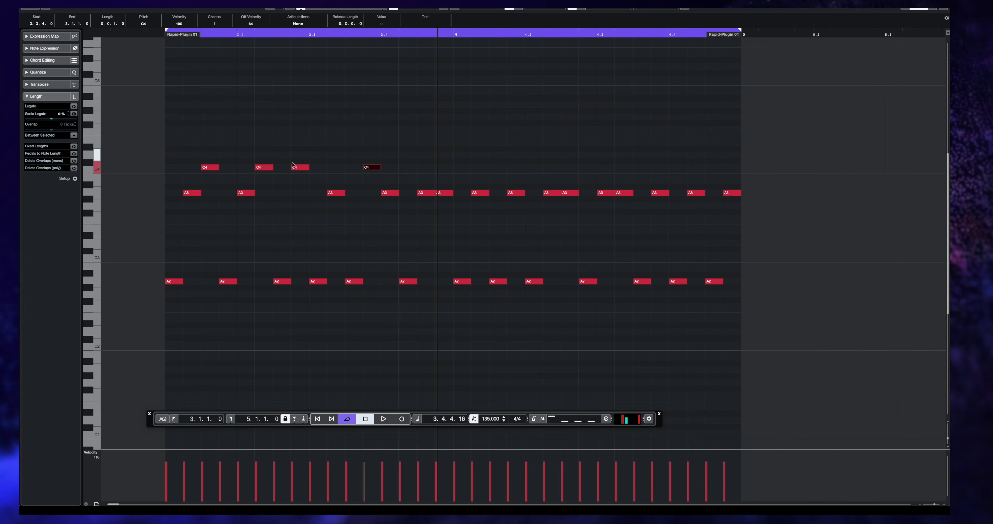
- Raise the last A3 note of bar 3, at 3.4.4, to C4
click(422, 192)
click(444, 193)
key(Up)
key(Up)
key(Up)
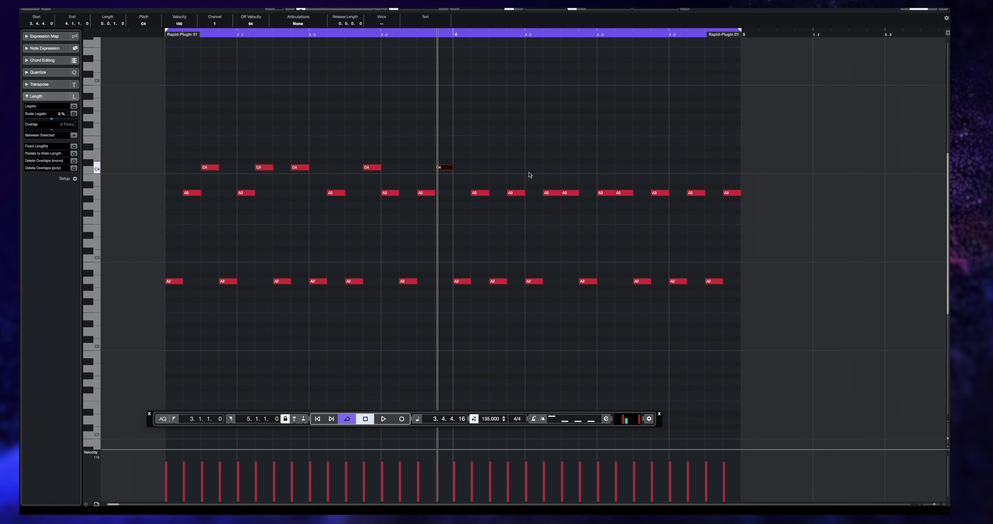
- Try raising the first A3 note of bar 4, at 4.1.2, to C4, and undo the change
click(480, 192)
key(Up)
key(Up)
key(Up)
click(512, 189)
drag(476, 152, 481, 189)
click(514, 193)
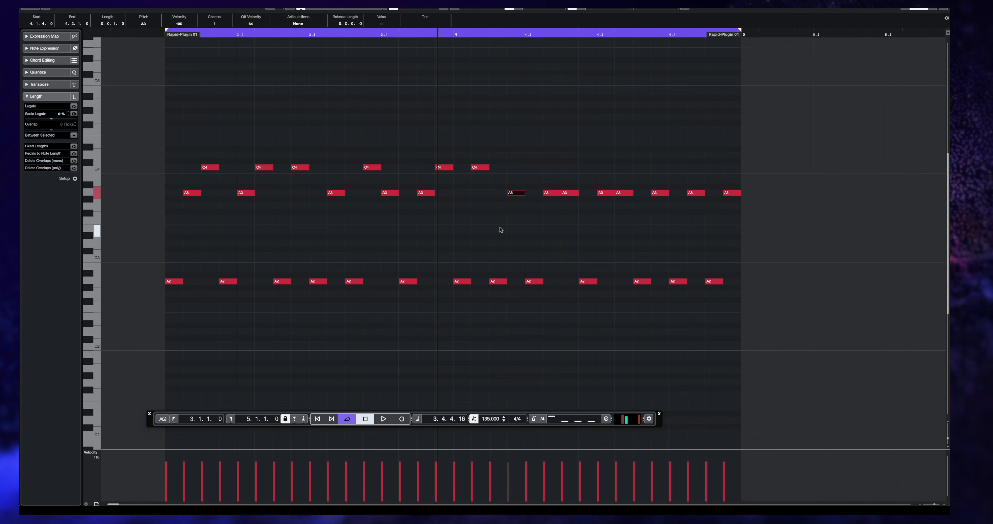
key(ctrl+z)
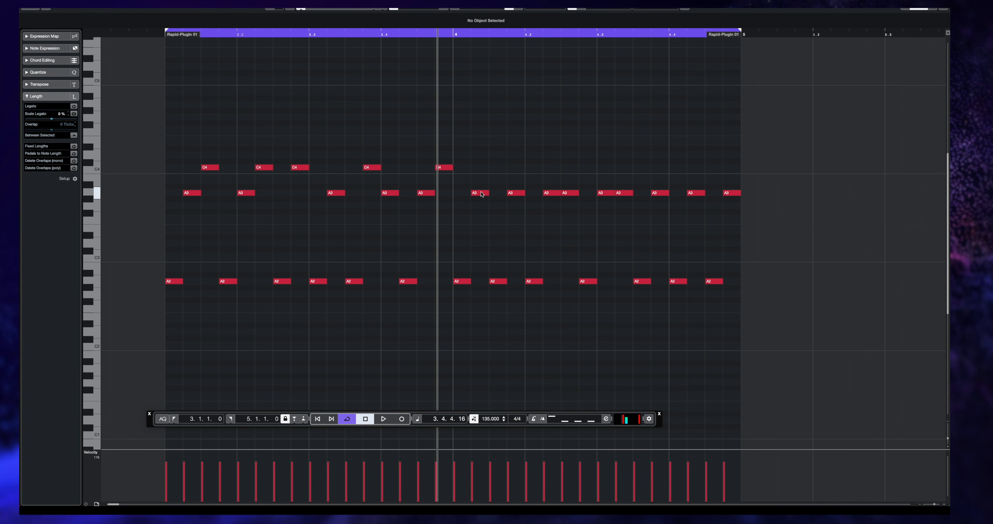
- Raise the A3 notes at 4.1.4, 4.2.3, 4.3.2 and 4.4.2 to C4, and play back the pattern
drag(513, 192, 512, 166)
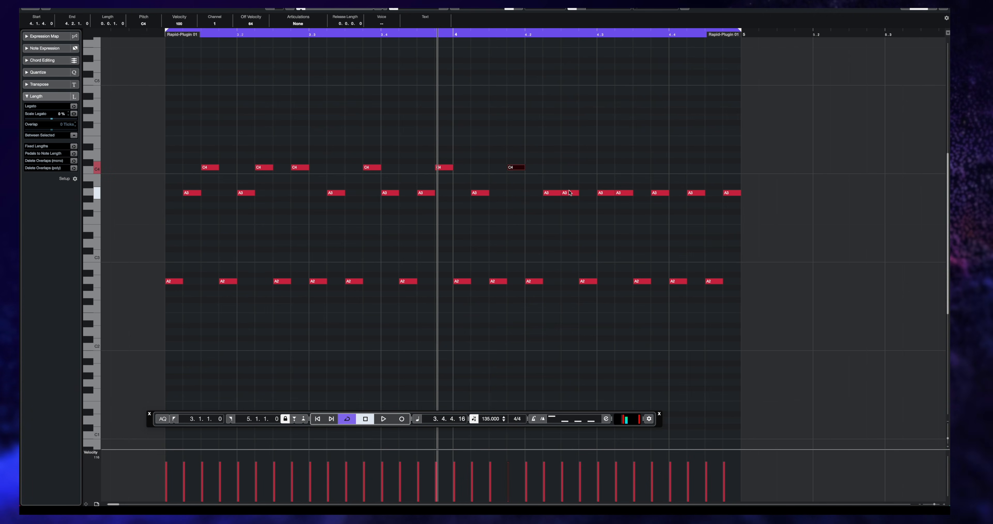
drag(565, 192, 624, 172)
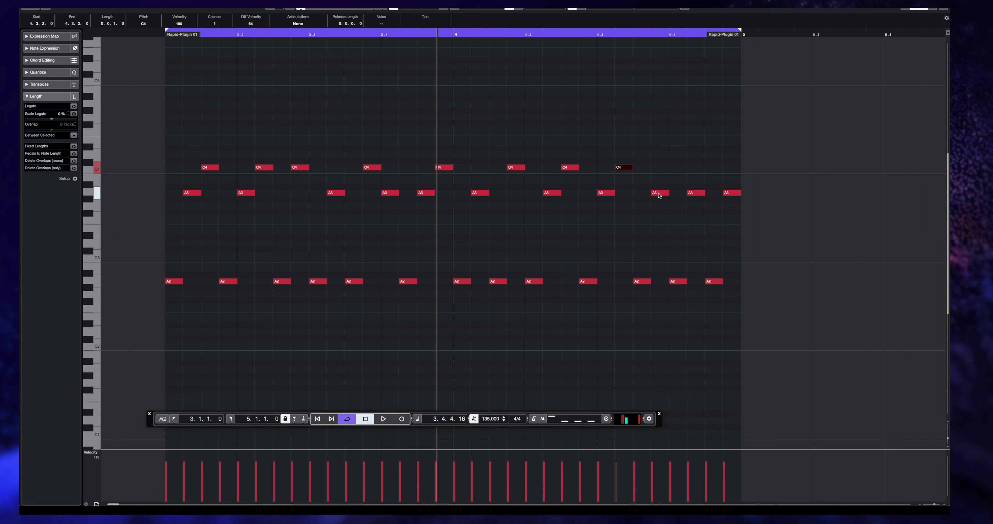
drag(693, 195, 693, 169)
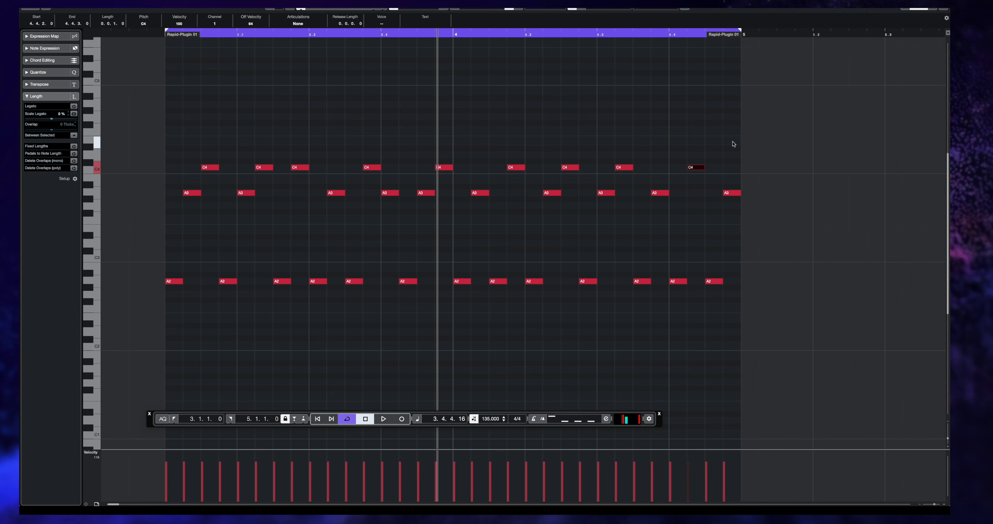
key(space)
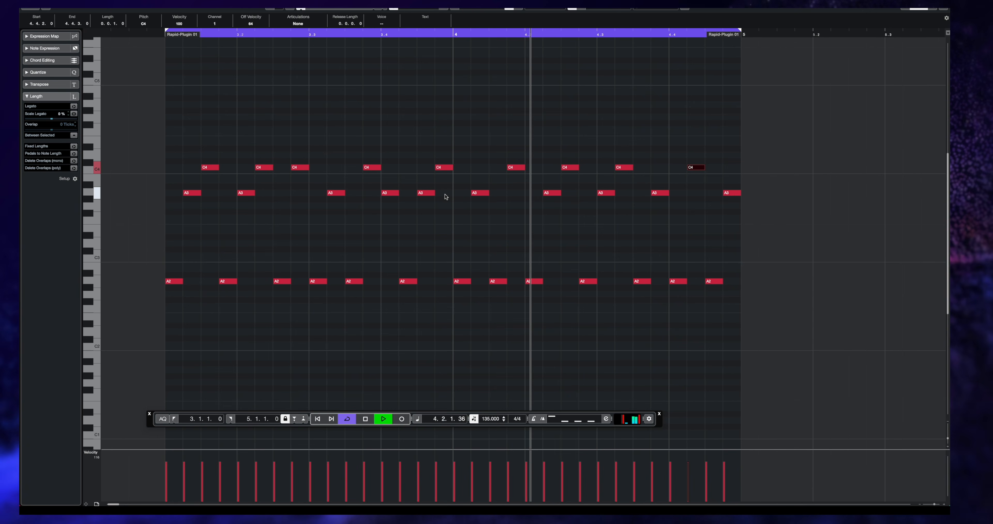
key(space)
click(477, 193)
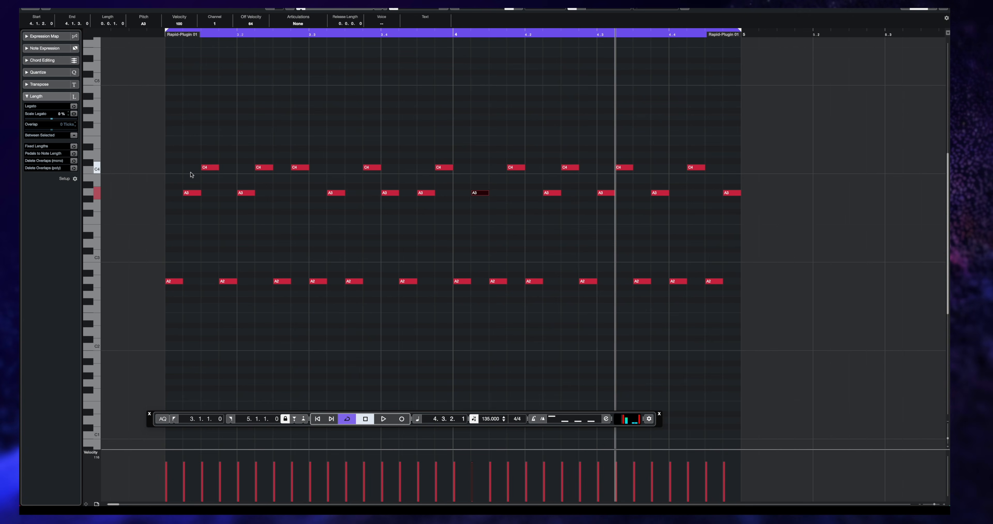
drag(177, 145, 222, 210)
drag(479, 153, 517, 218)
click(499, 181)
click(515, 167)
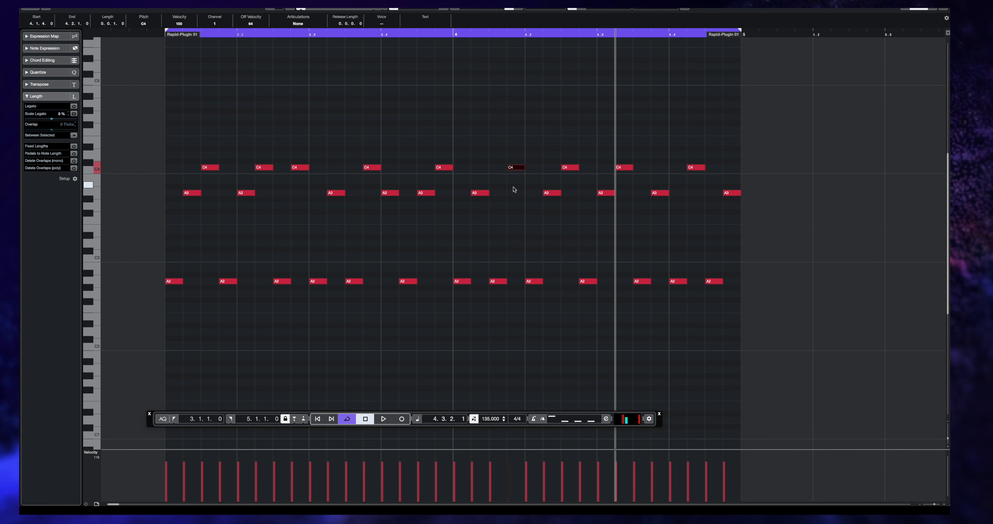
- Try raising the A2 bass note at 3.1.4 by an octave to A3, and return it to A2
click(223, 281)
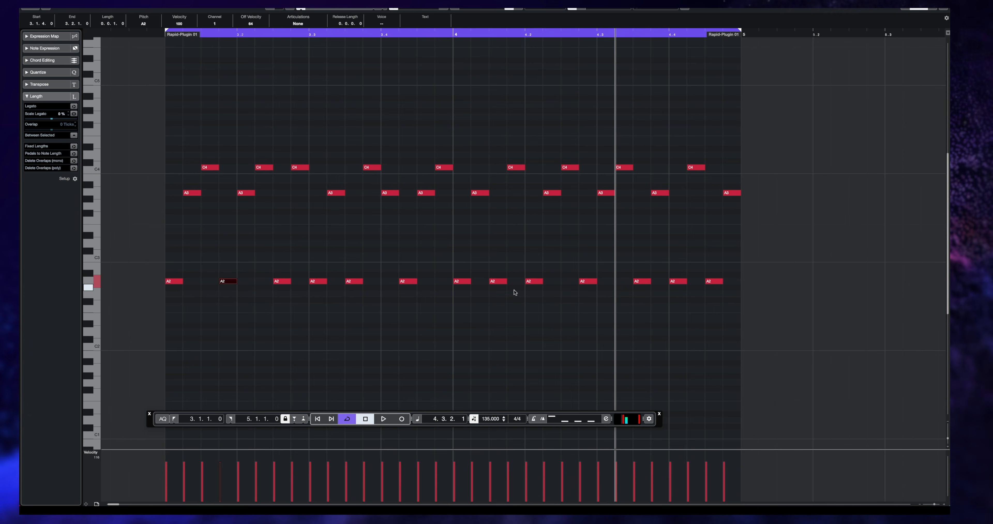
key(shift+Up)
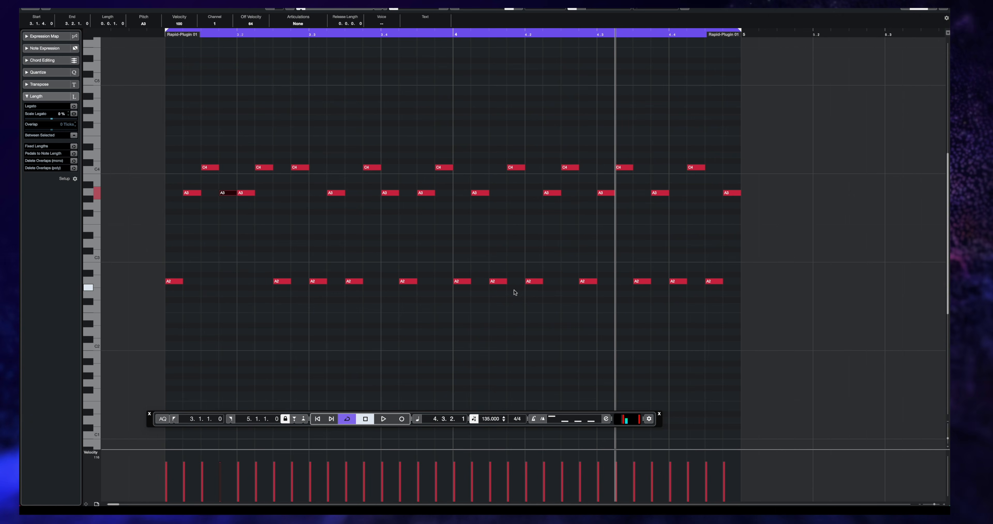
key(shift+Down)
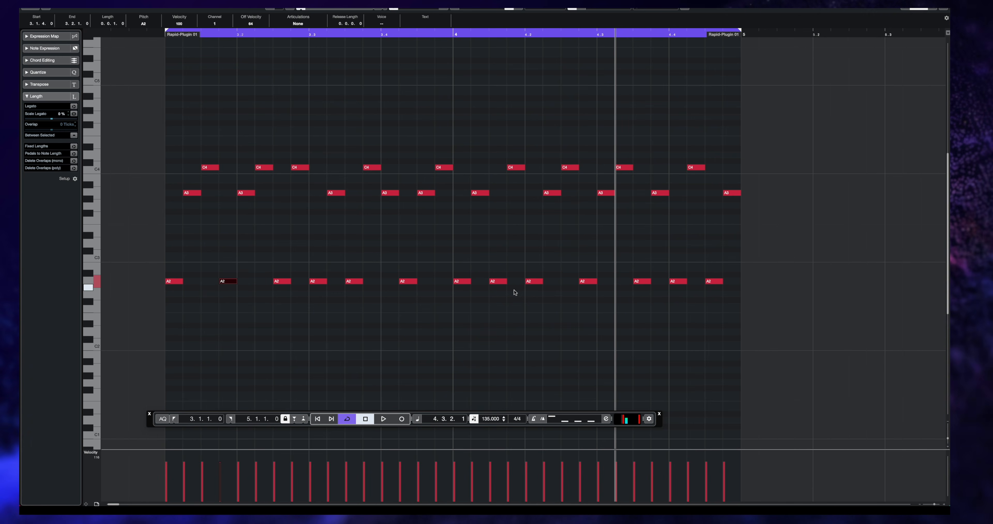
- Transpose all the A2 bass notes in the two bars down to F2 and play back the pattern
drag(760, 258, 179, 298)
key(Down)
key(Down)
key(Down)
key(Down)
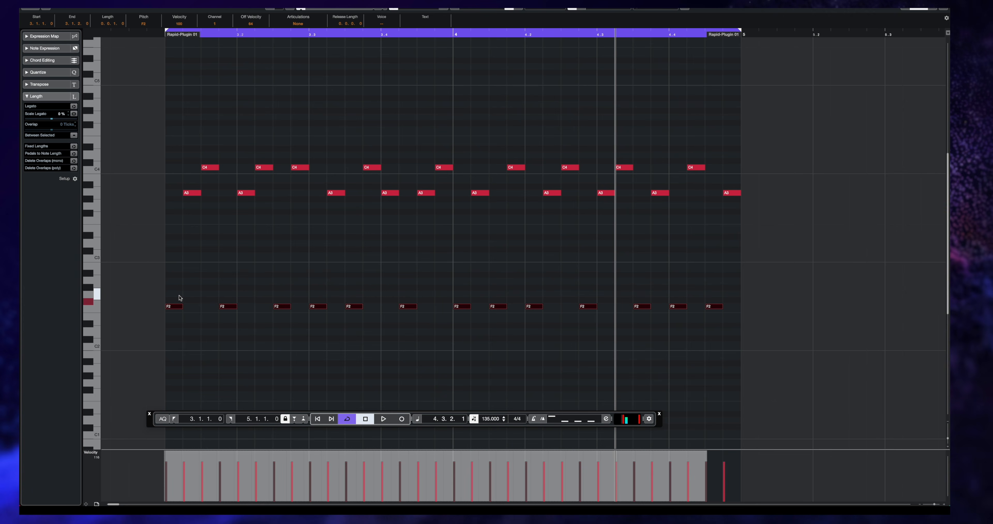
key(1)
key(space)
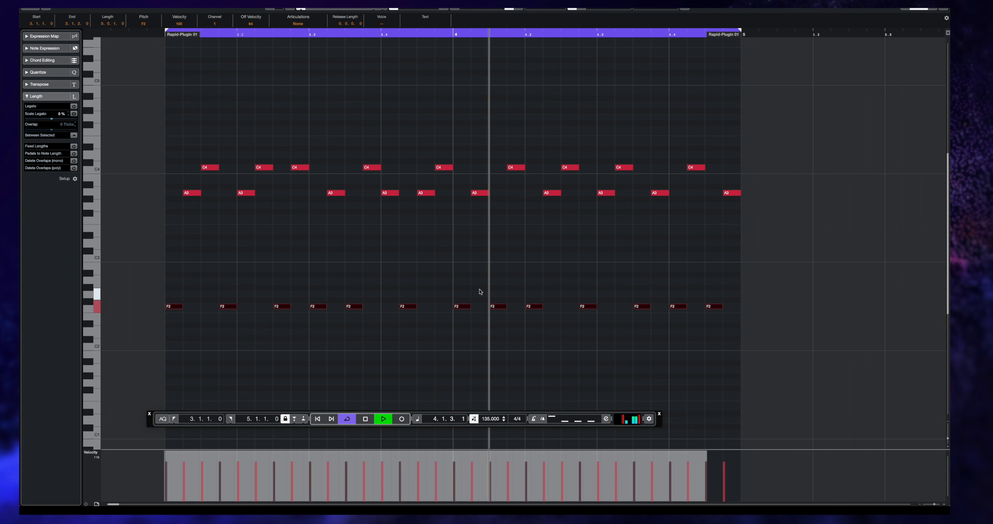
key(space)
- Try the F2 notes at 3.1.4, 3.3.1, 3.4.2, 4.1.1 and 4.2.4 an octave higher in playback, and return them to F2
click(226, 306)
shift+click(317, 306)
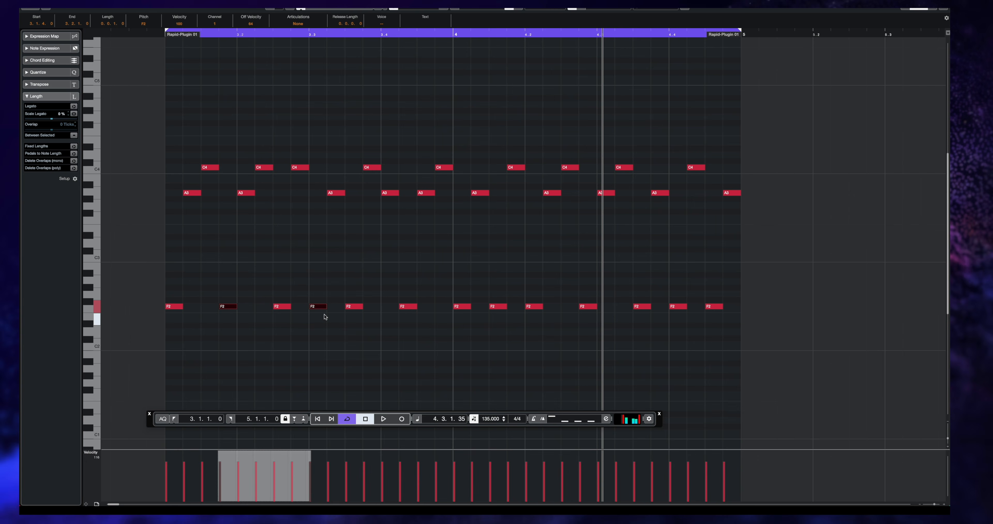
shift+click(408, 307)
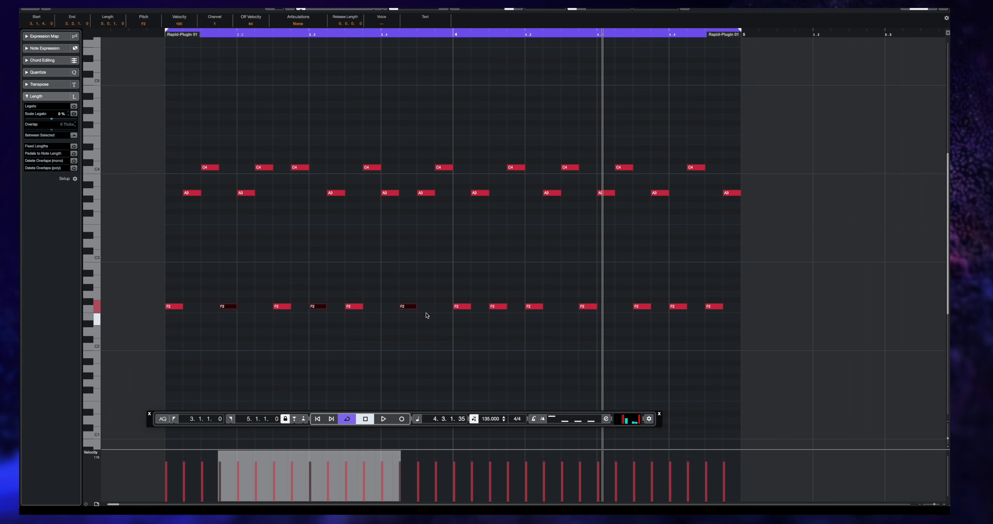
shift+click(461, 306)
shift+click(588, 306)
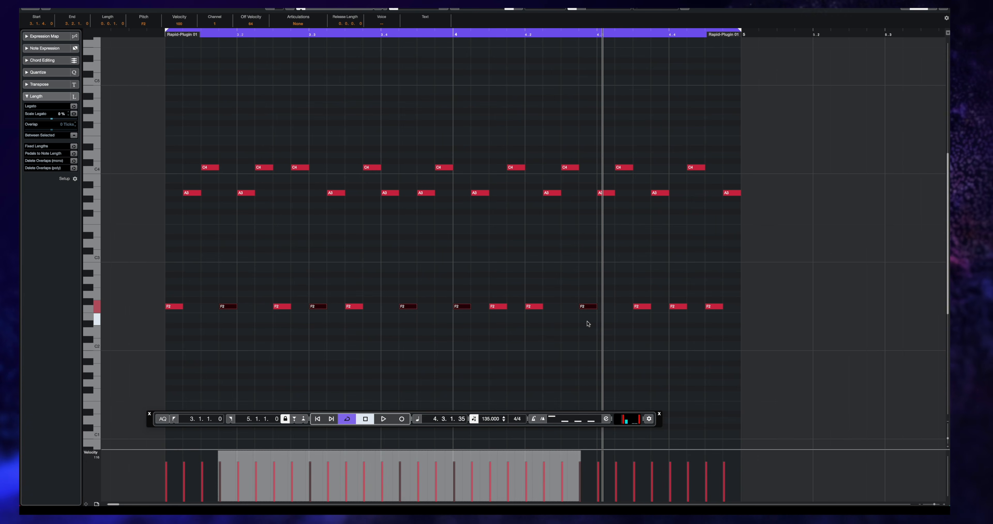
key(shift+Up)
key(space)
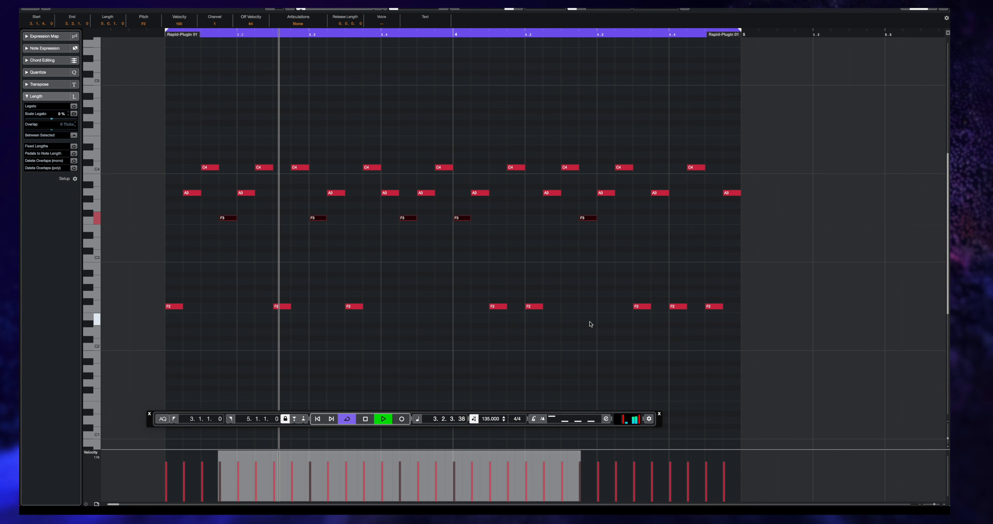
key(space)
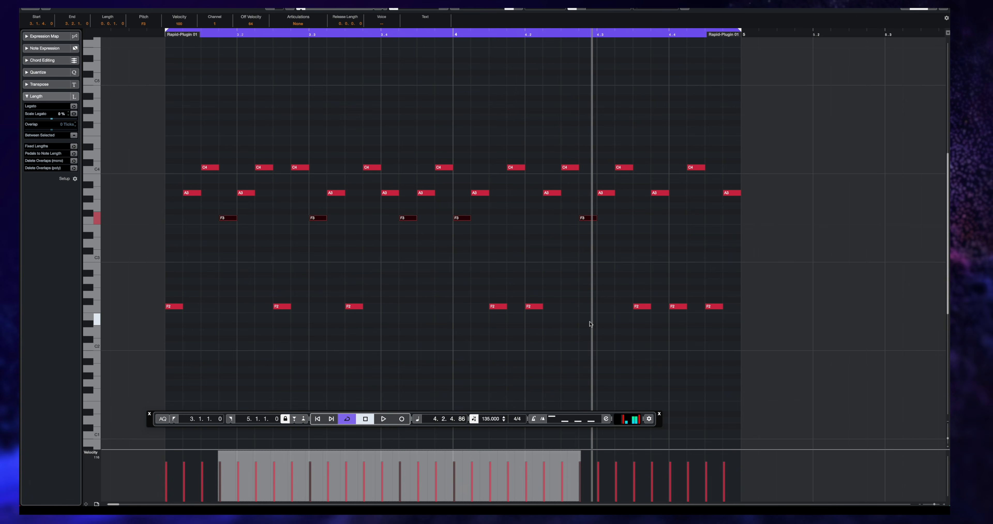
key(shift+Down)
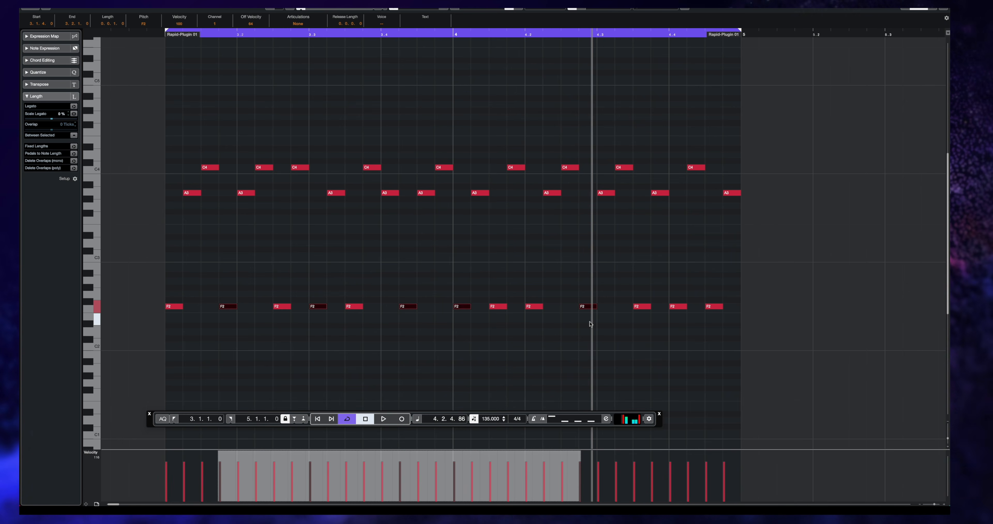
- Return all the F2 bass notes to A2 and clear the note selection
key(Up)
key(Up)
key(Up)
key(Up)
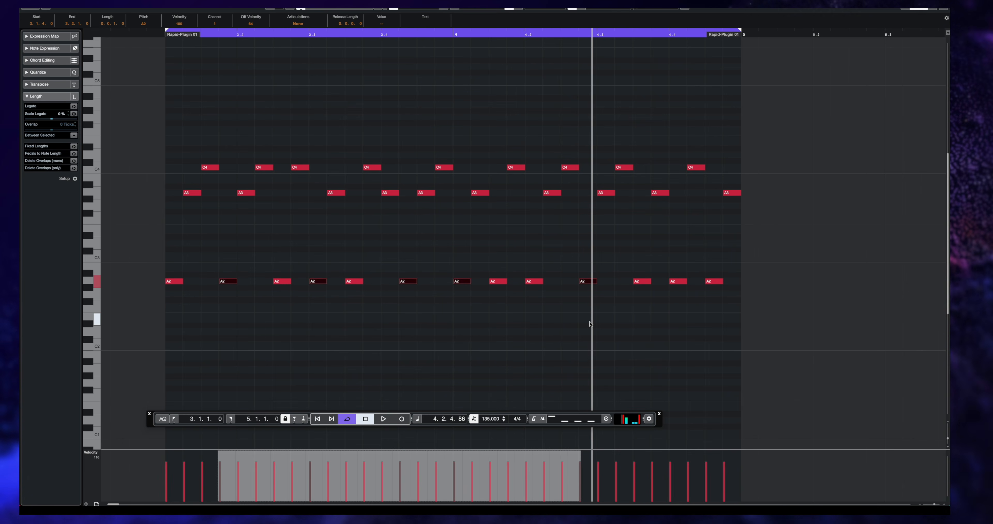
click(574, 261)
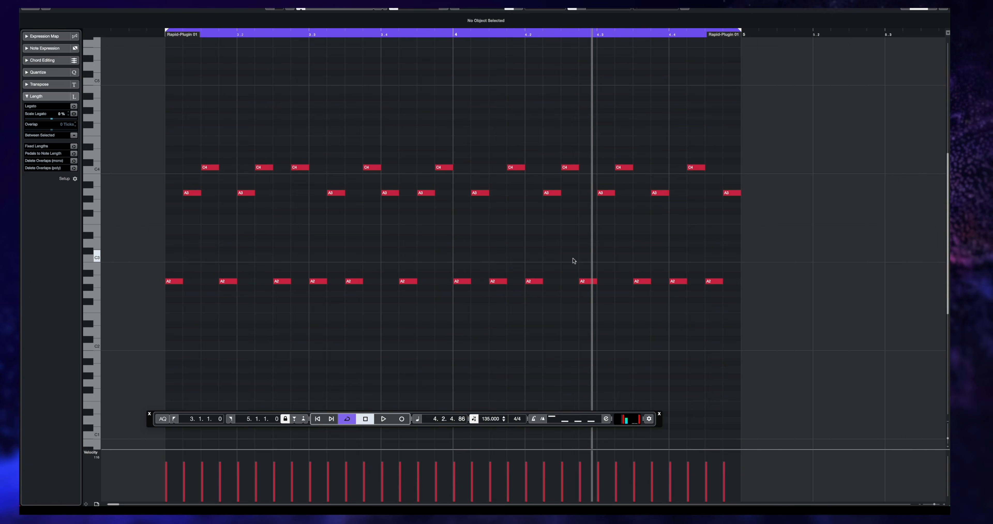
- Duplicate the two-bar Rapid-Plugin 01 part to bar 5, set the loop range around the copy, and open it for note editing
key(Return)
key(ctrl+d)
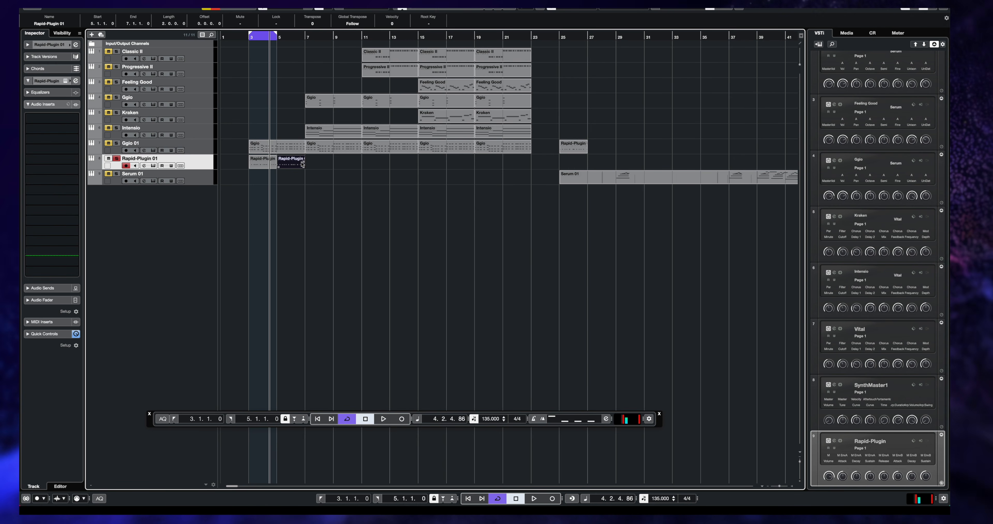
key(p)
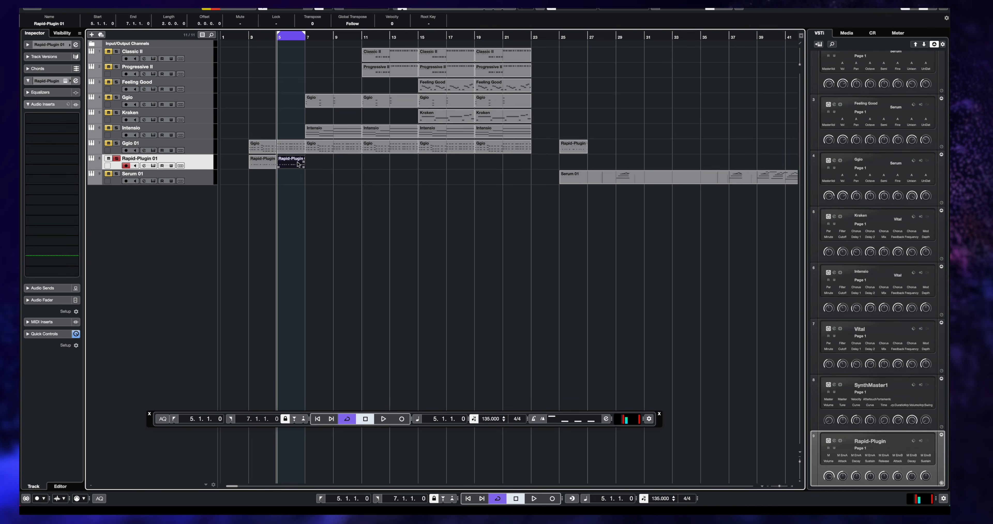
double_click(298, 165)
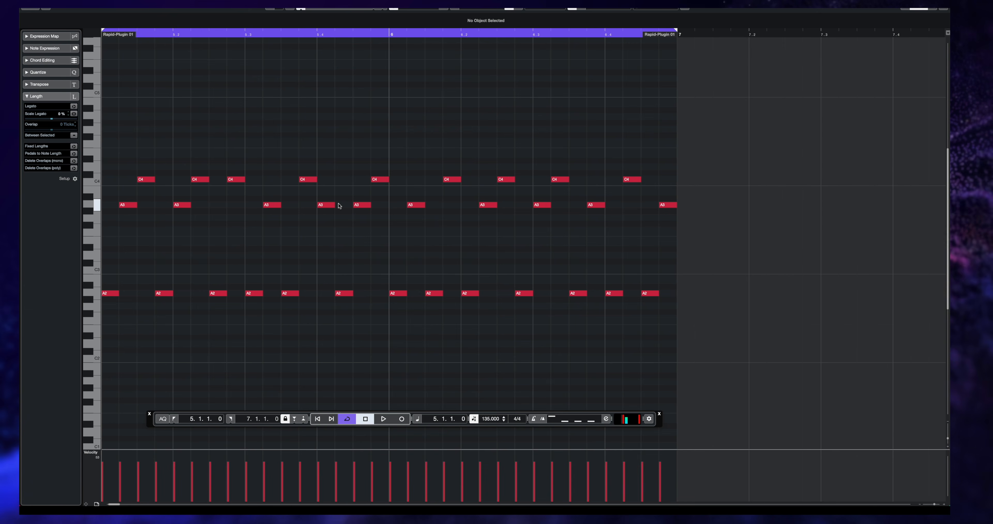
- Raise the A3 notes at 5.3.2, 5.4.1 and 5.4.3 to B3, and play back the pattern
drag(263, 193, 402, 221)
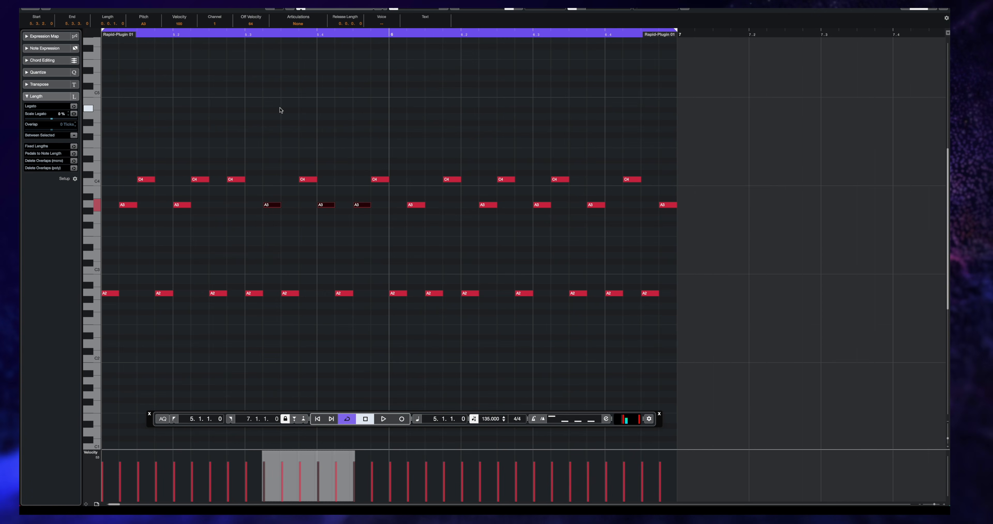
key(Up)
key(Up)
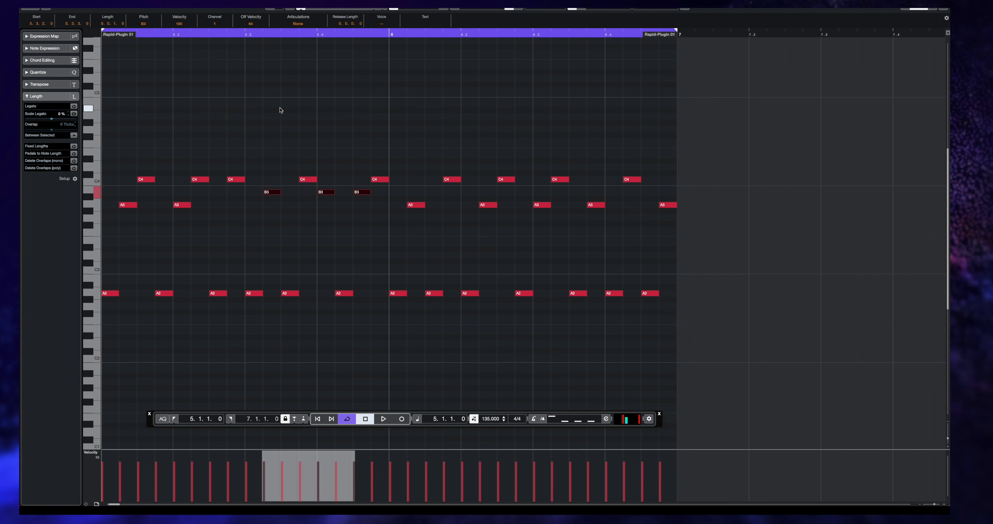
key(space)
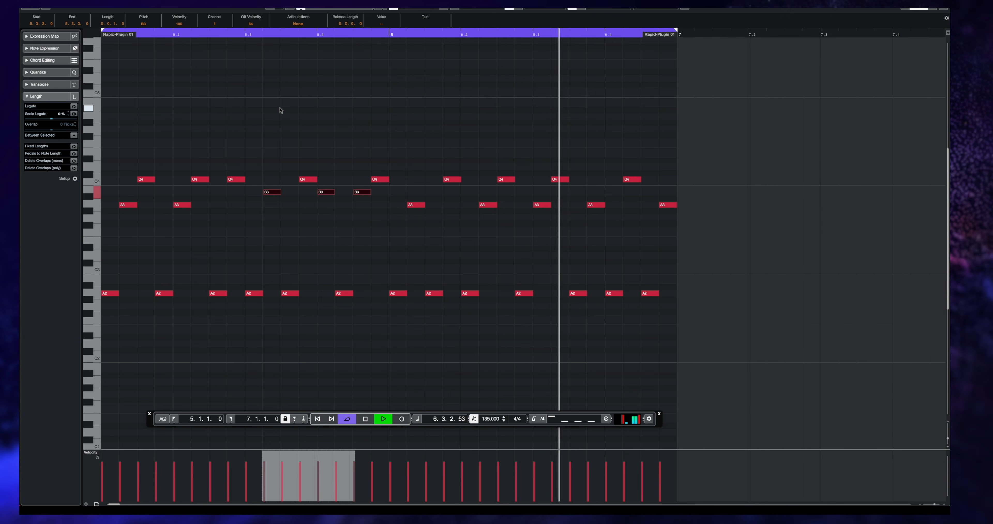
key(space)
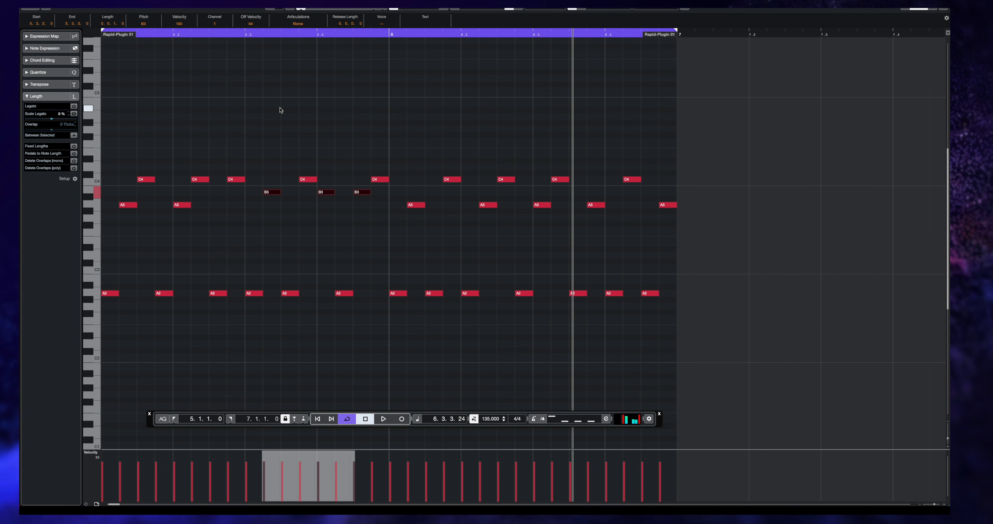
- Lower the B3 note at 5.4.3 to G3 and play back the pattern
drag(349, 168, 366, 218)
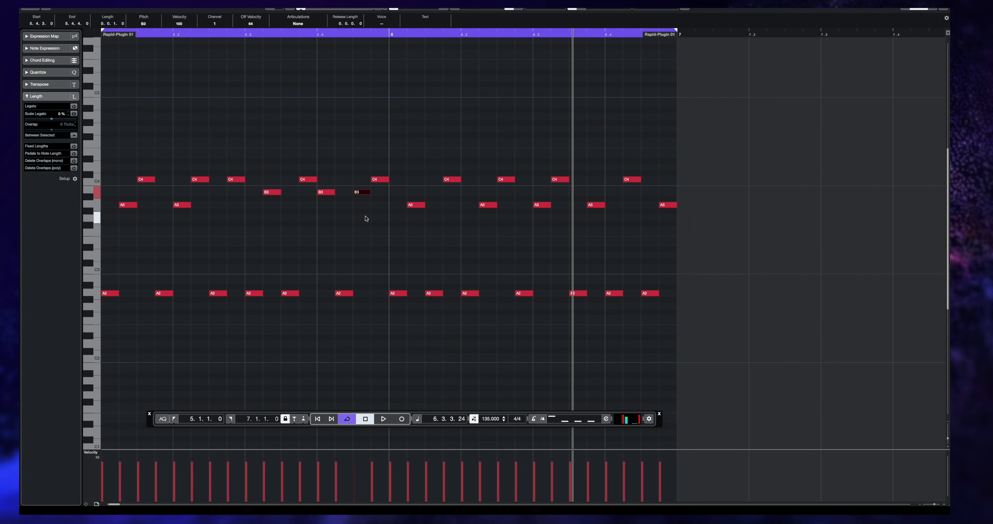
key(Down)
key(Down)
key(Down)
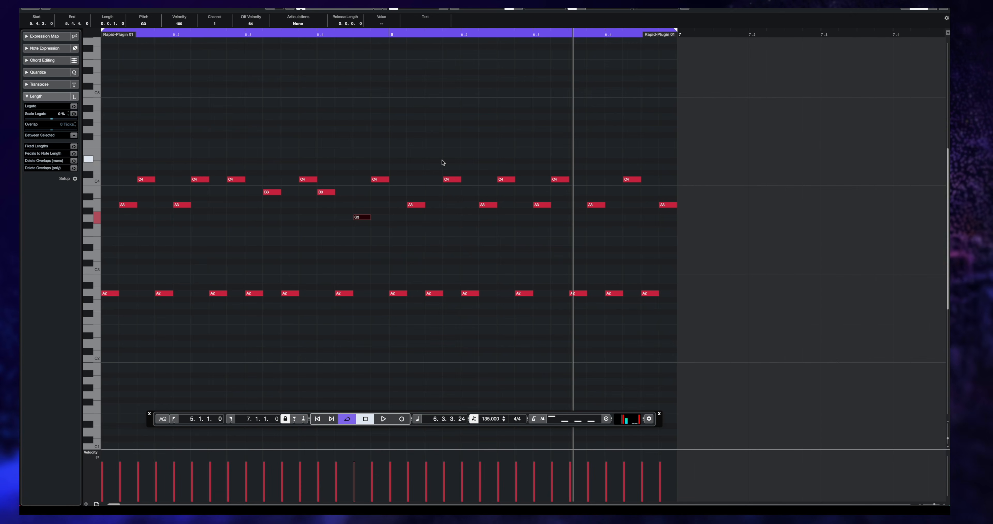
key(space)
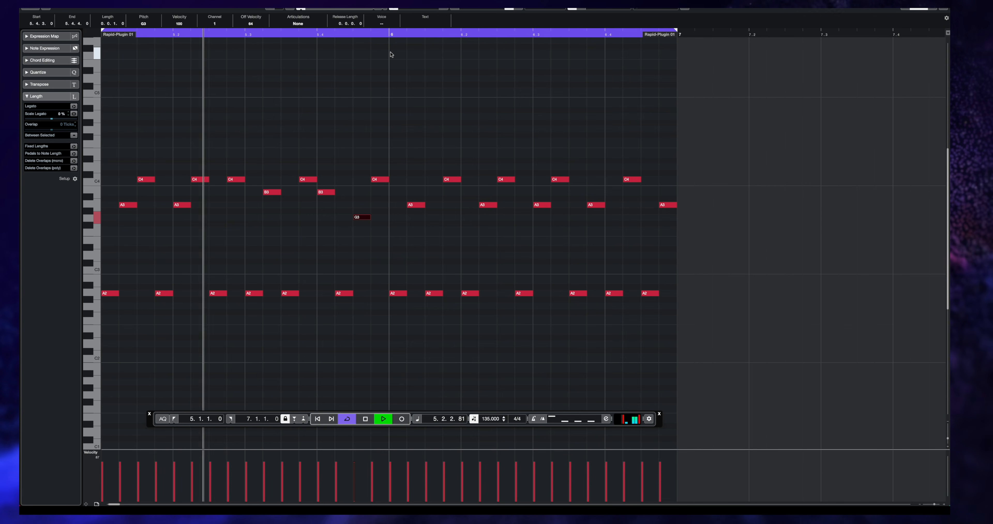
key(space)
drag(379, 131, 99, 257)
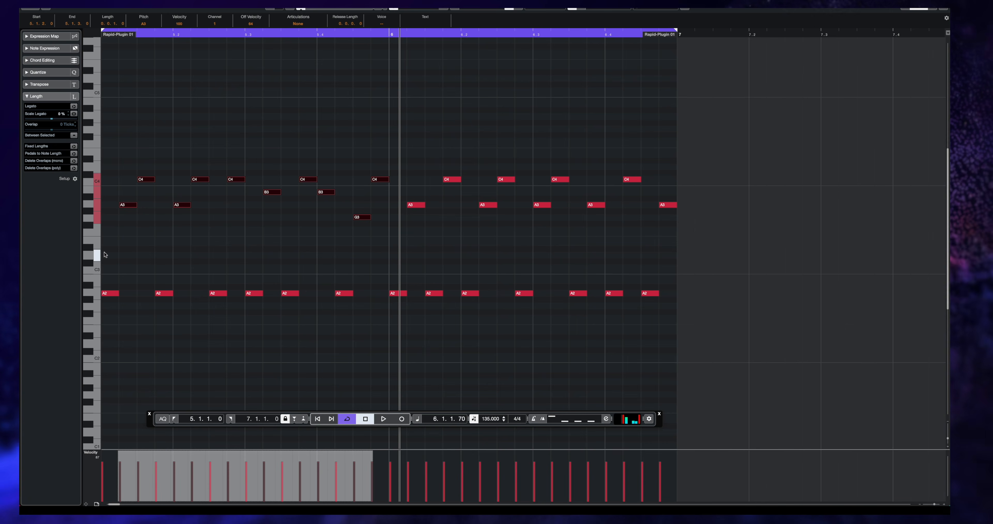
click(296, 249)
key(space)
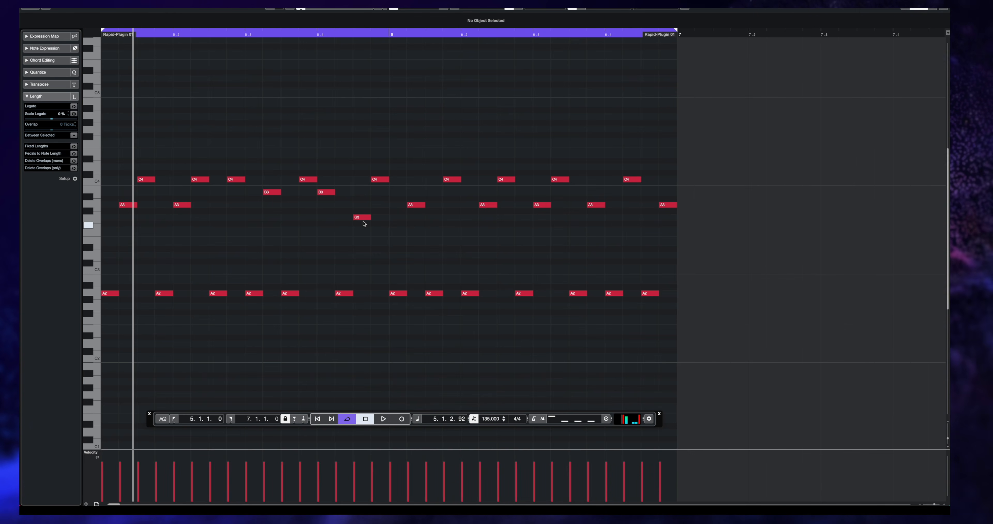
- Raise the A3 notes at 6.3.1 and 6.3.4 to B3
drag(616, 199, 537, 215)
key(Up)
key(Up)
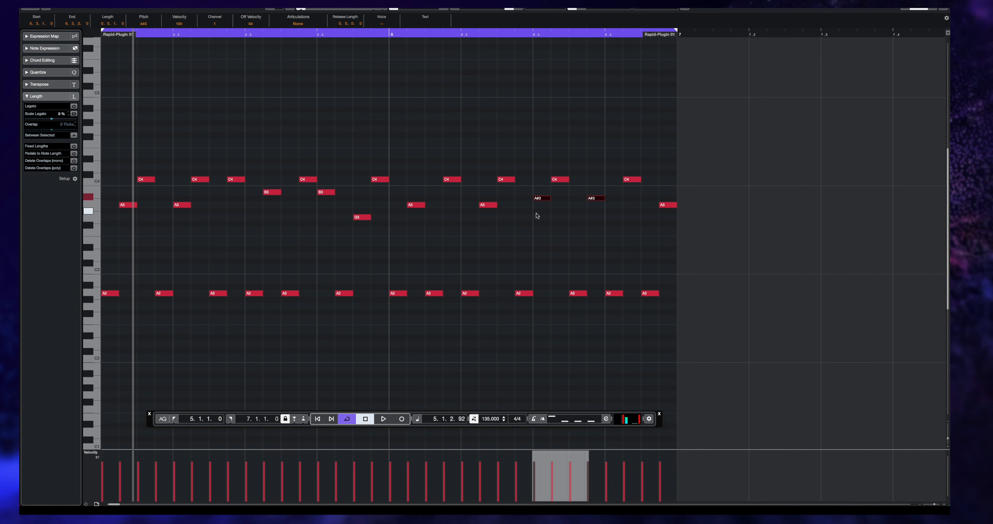
- Move the last A3 note to G3 at 6.4.3 and the last A2 note to 6.4.4, and play back the pattern
drag(666, 205, 650, 218)
drag(651, 294, 664, 296)
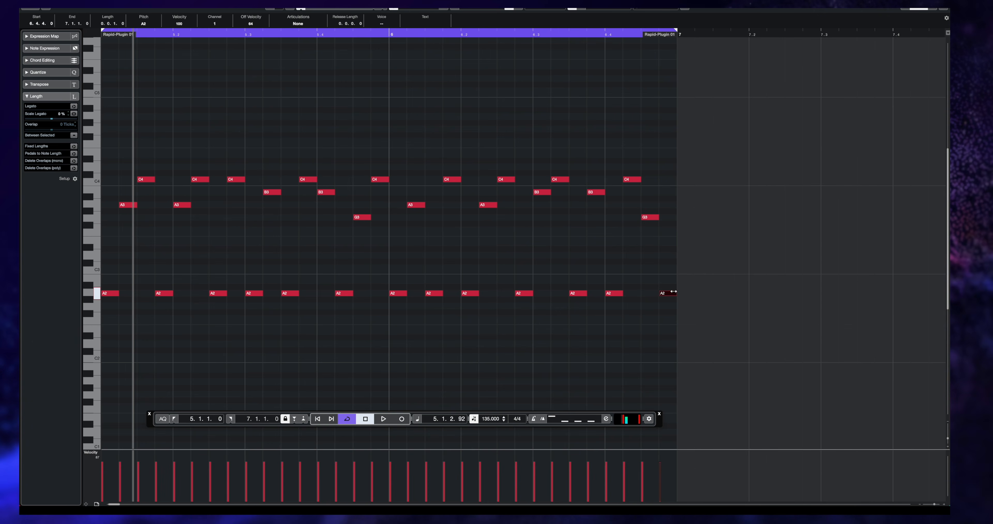
drag(118, 268, 100, 318)
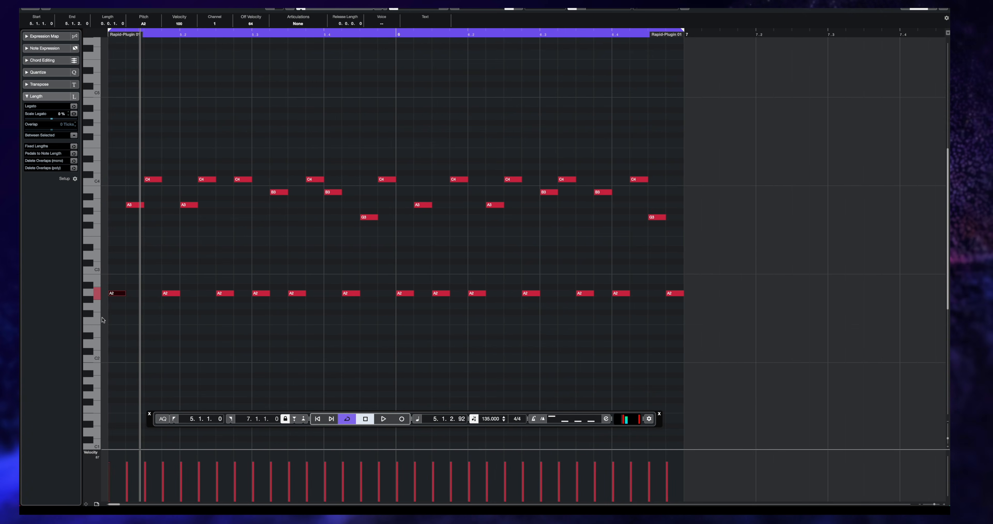
drag(670, 274, 689, 328)
scroll(689, 327, down, 3)
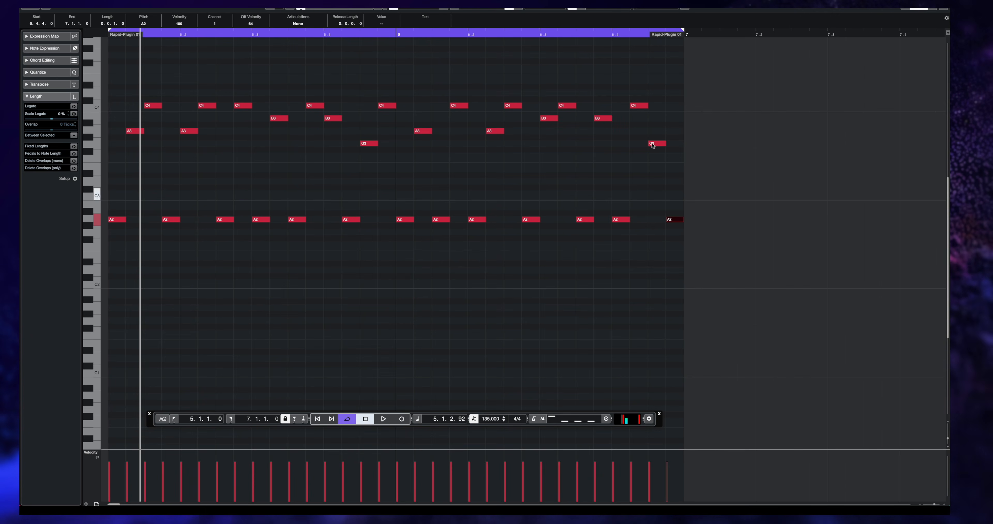
drag(630, 75, 667, 170)
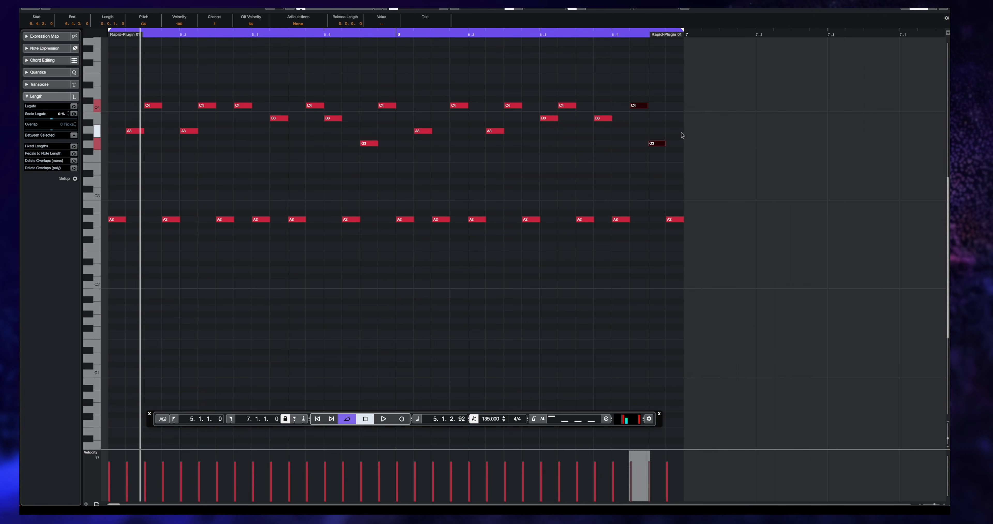
key(space)
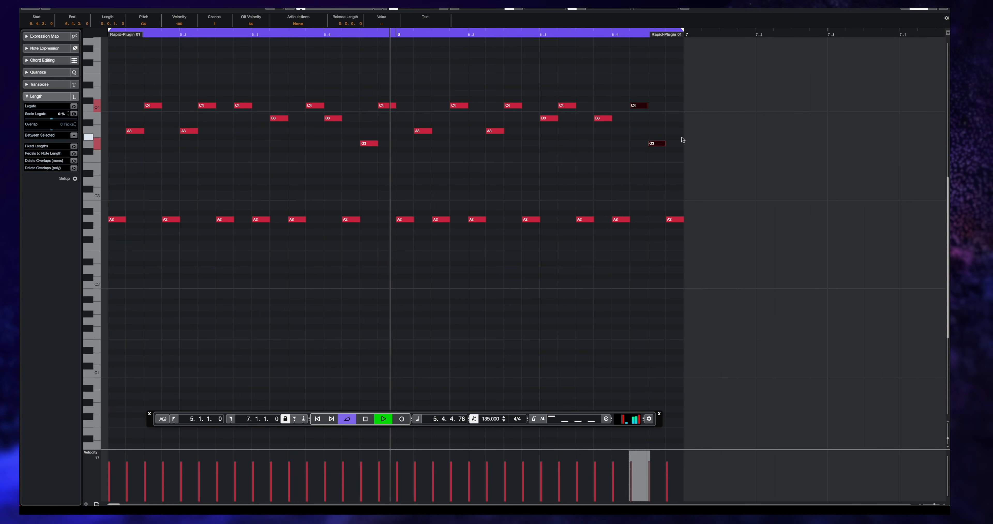
- Replace the A2 note at 6.4.4 with the G3 note, fill 6.4.3 with a B3 note, and play back the pattern
scroll(682, 138, up, 3)
key(space)
drag(689, 263, 675, 315)
key(Delete)
mouse_move(656, 226)
mouse_down()
mouse_move(657, 203)
mouse_move(675, 226)
mouse_up()
key(space)
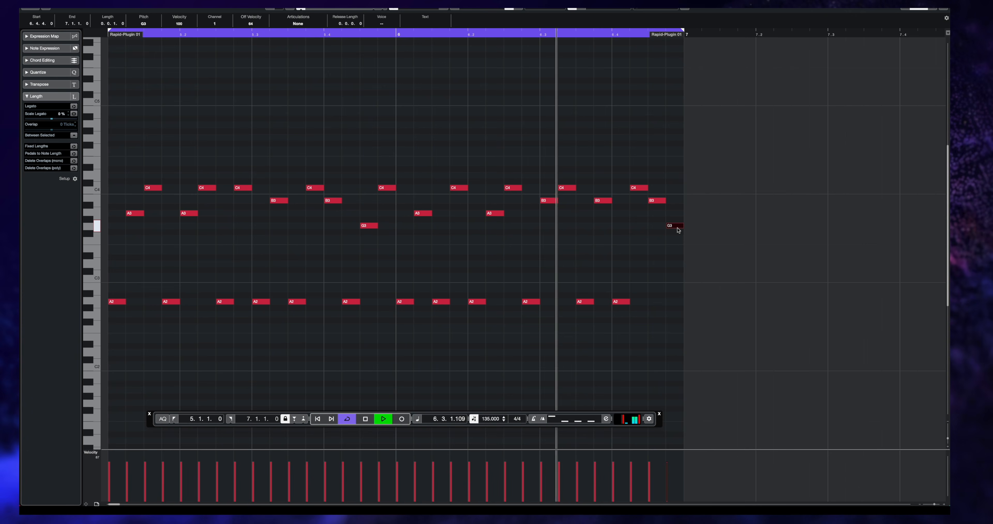
key(space)
click(470, 152)
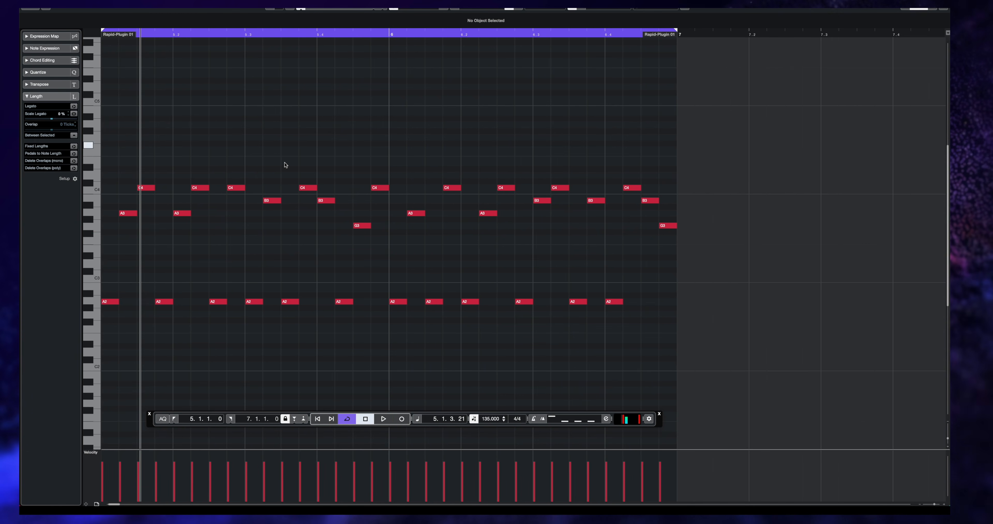
- Examine the recurring note groups across bars 5 and 6 by selecting matching passages of the pattern
drag(307, 157, 373, 326)
drag(573, 158, 666, 343)
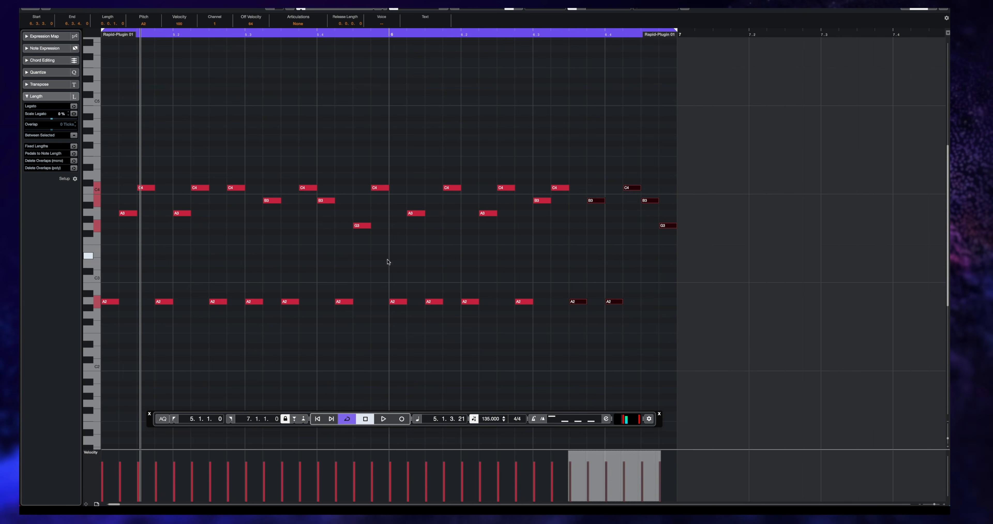
click(110, 301)
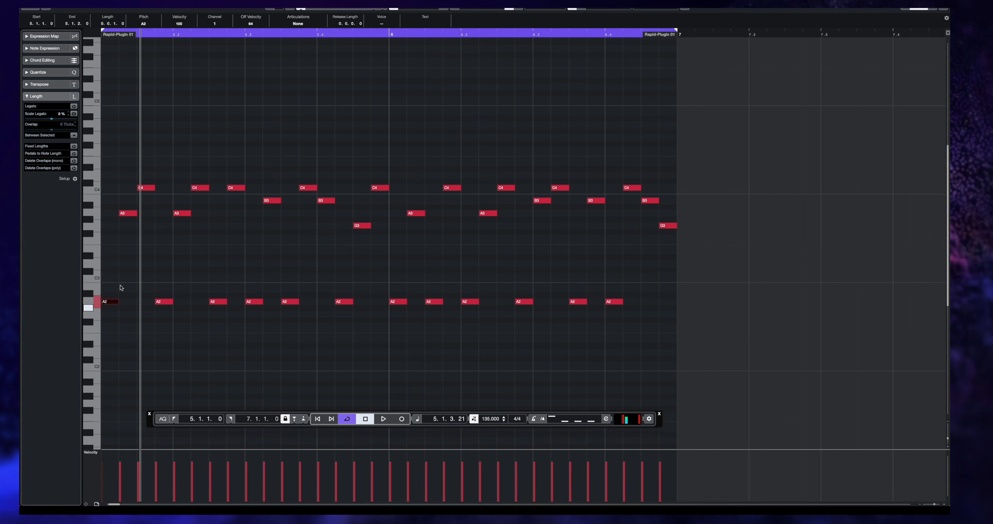
drag(127, 176, 156, 241)
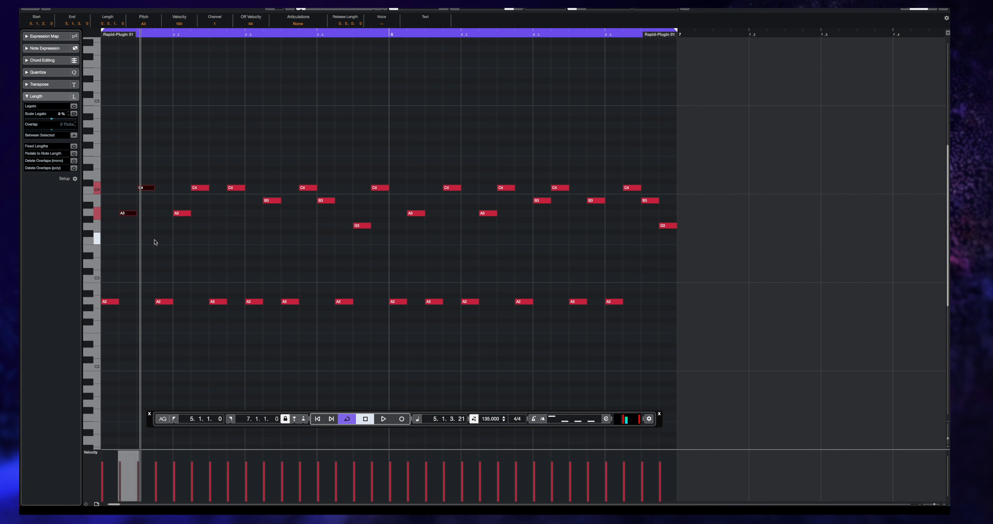
drag(413, 153, 469, 262)
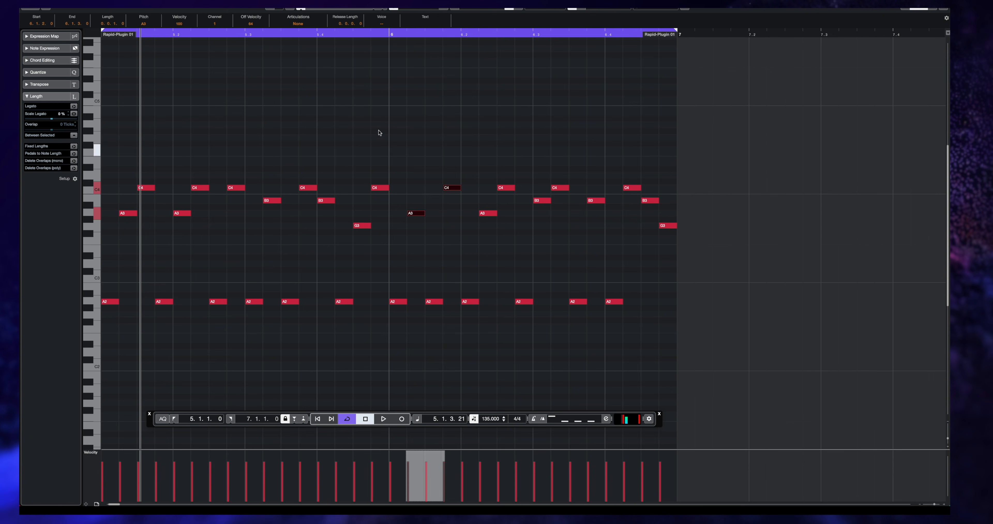
drag(323, 157, 392, 267)
drag(613, 164, 700, 287)
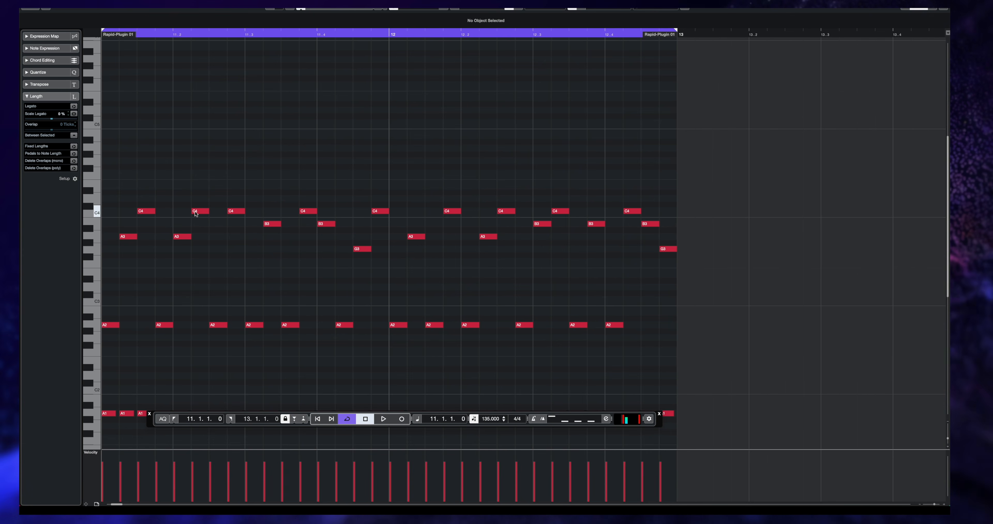
- Raise the C4 note at 11.2.2 to E4 and the A2 note at 11.2.3 to A3, and play back the pattern
drag(199, 214, 199, 190)
drag(217, 326, 218, 239)
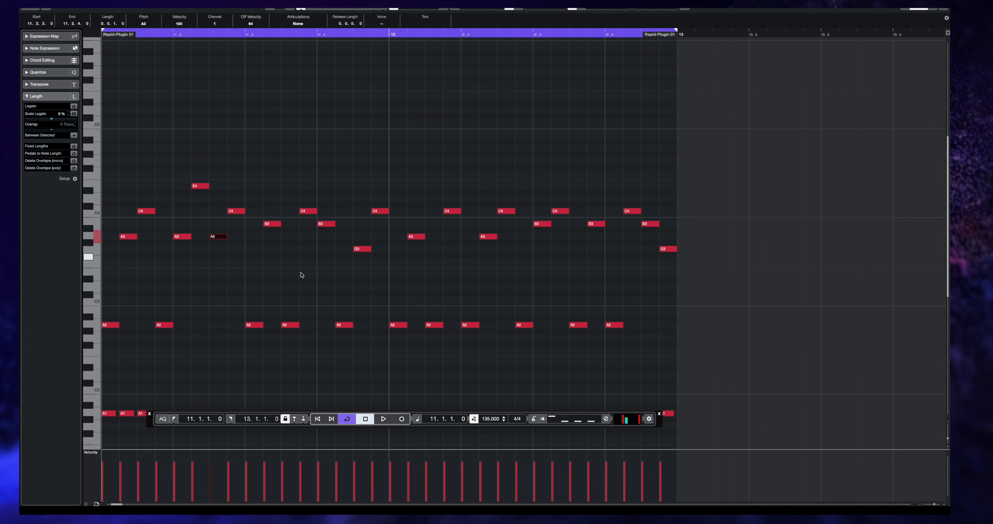
key(space)
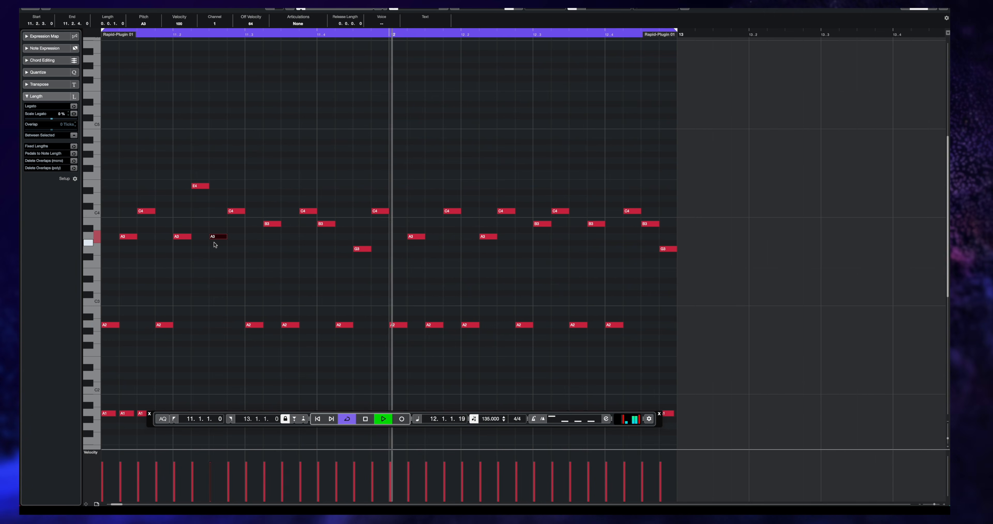
key(space)
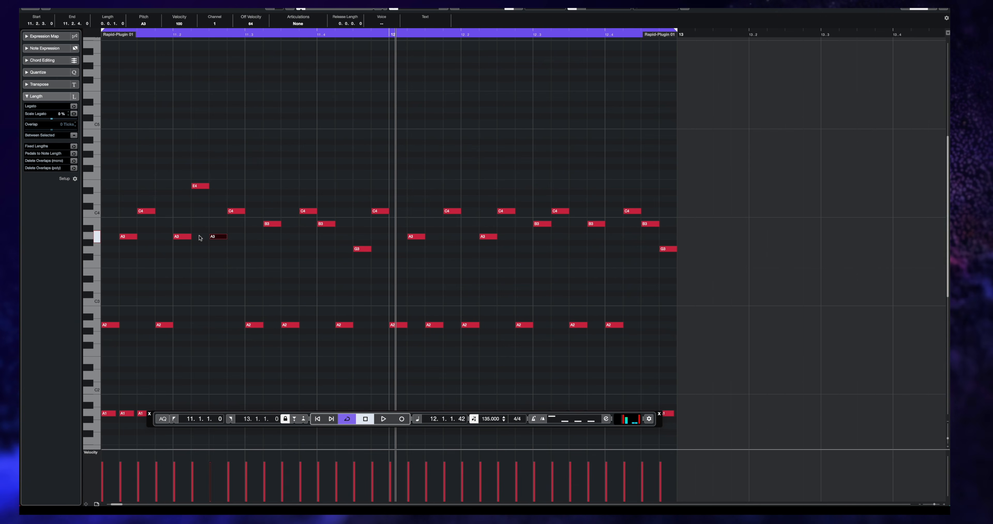
- Raise the C4 at 11.3.4 to E5, the B3 at 11.4.1 to B4 and the A2 at 11.4.2 to E4, and play back the pattern
scroll(200, 238, left, 3)
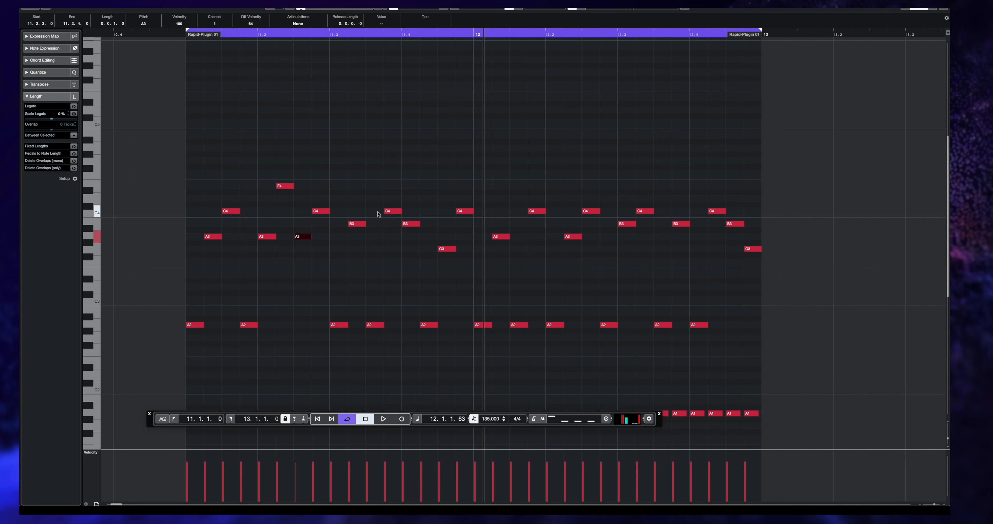
drag(394, 213, 395, 97)
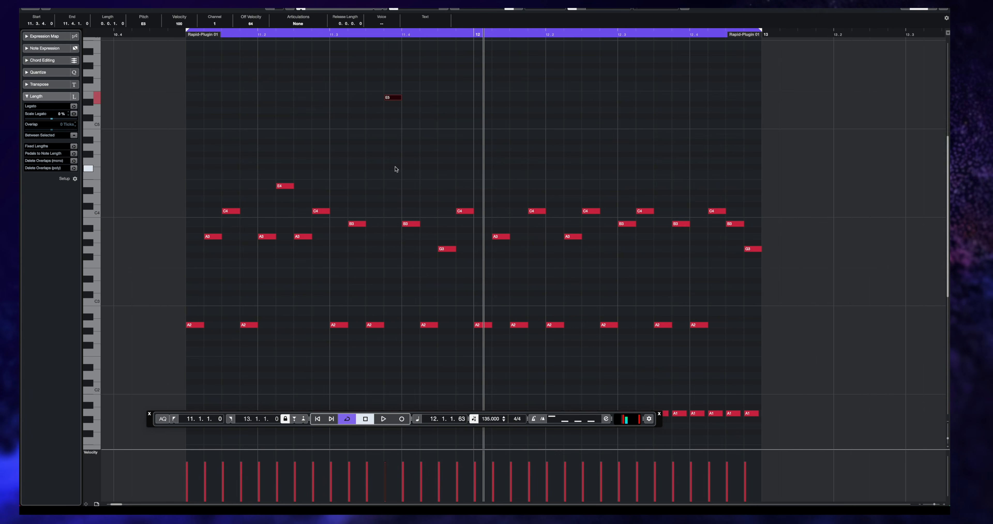
drag(412, 226, 412, 138)
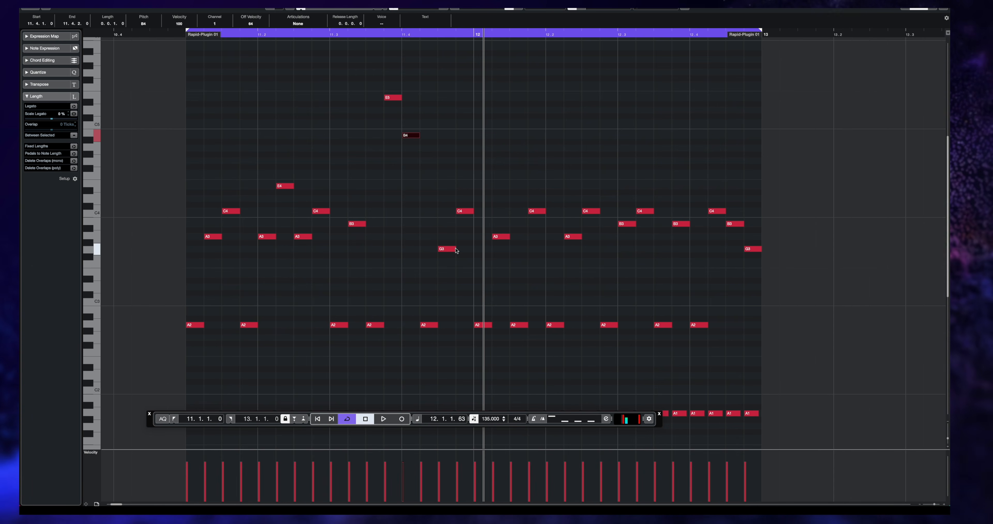
drag(429, 324, 431, 186)
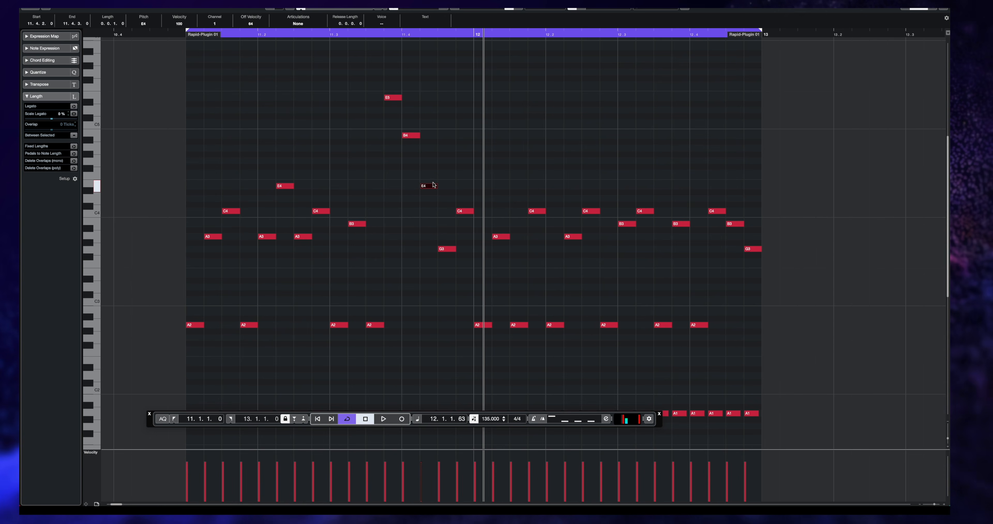
key(space)
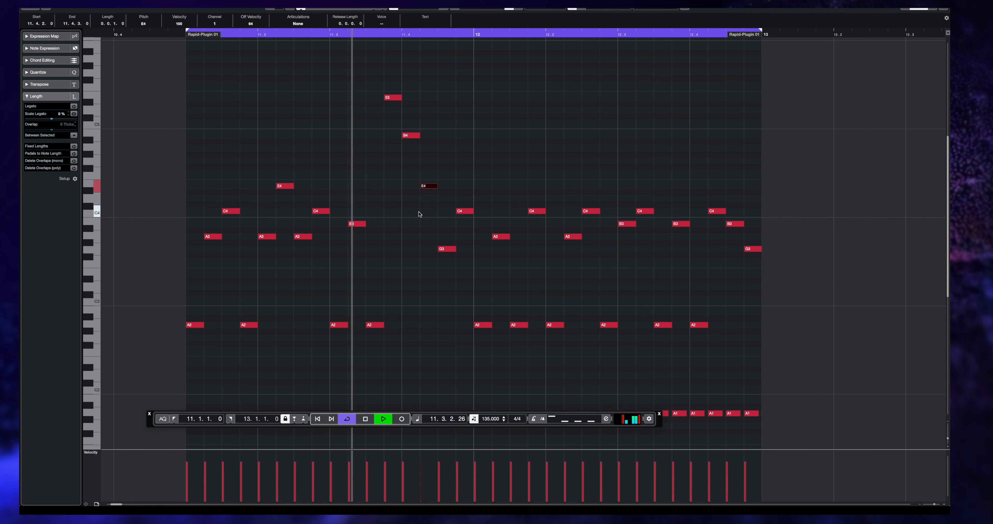
key(space)
- Lower the E4 note at 11.4.2 to C4, raise the C4 note at 11.4.4 to E4, and play back the pattern
drag(427, 188, 428, 217)
key(space)
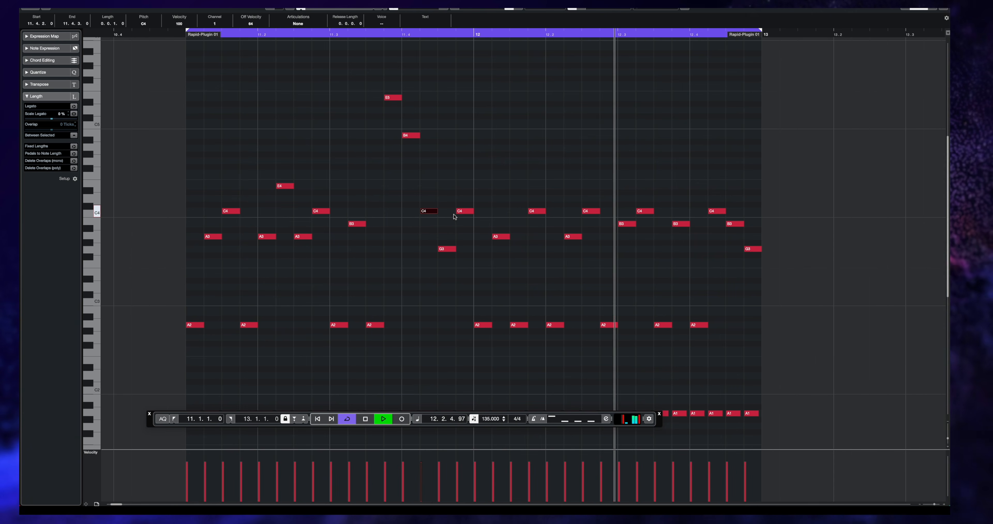
drag(464, 212, 465, 188)
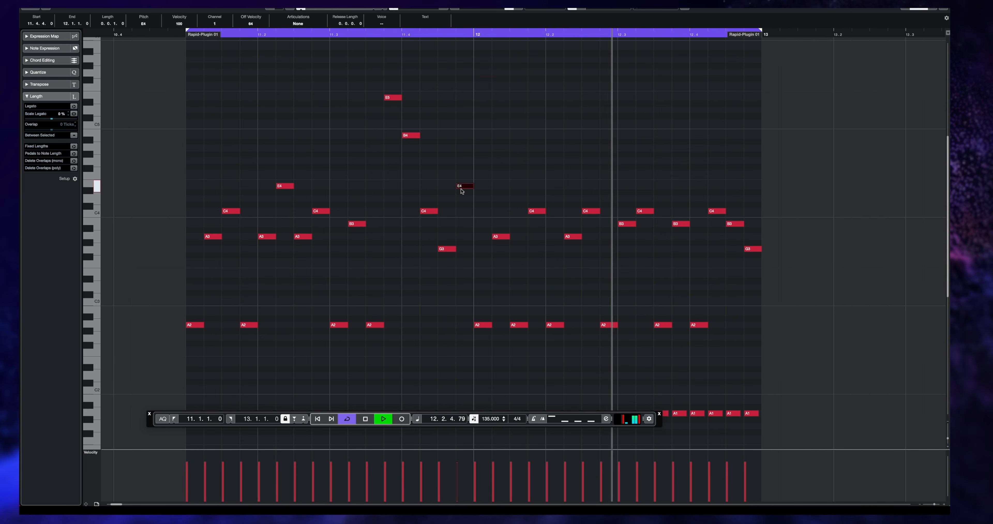
key(space)
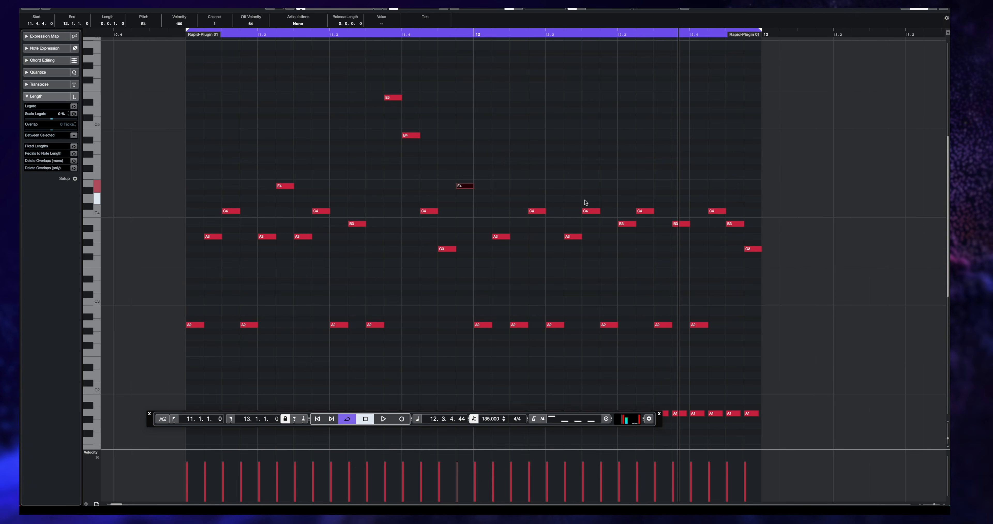
- Transpose the A2 note at 12.2.1 up to E4
click(554, 325)
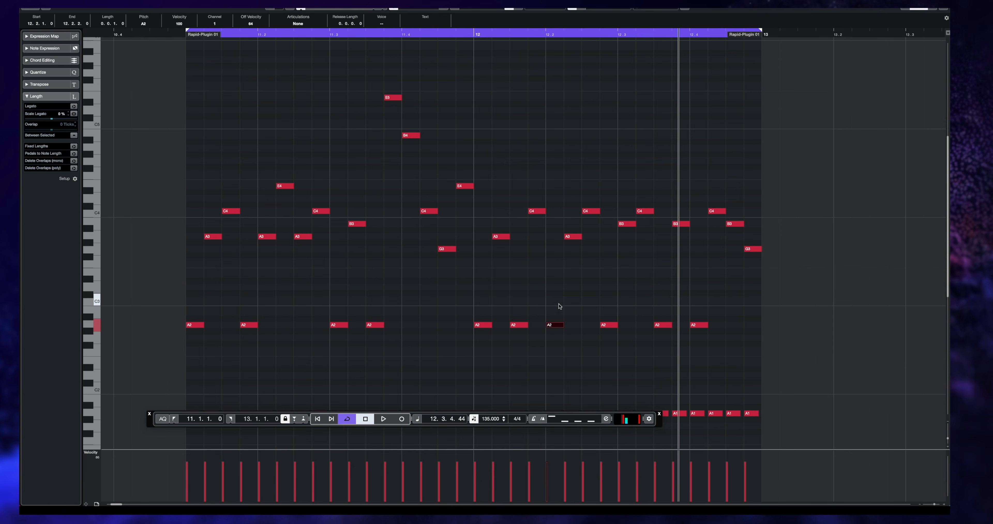
drag(555, 314, 552, 342)
key(Up)
key(Up)
key(Up)
key(Up)
key(Up)
key(Up)
key(Up)
key(Up)
key(Up)
key(Up)
key(Up)
key(Up)
key(Up)
key(Up)
key(Up)
key(Up)
key(Up)
key(Up)
key(Up)
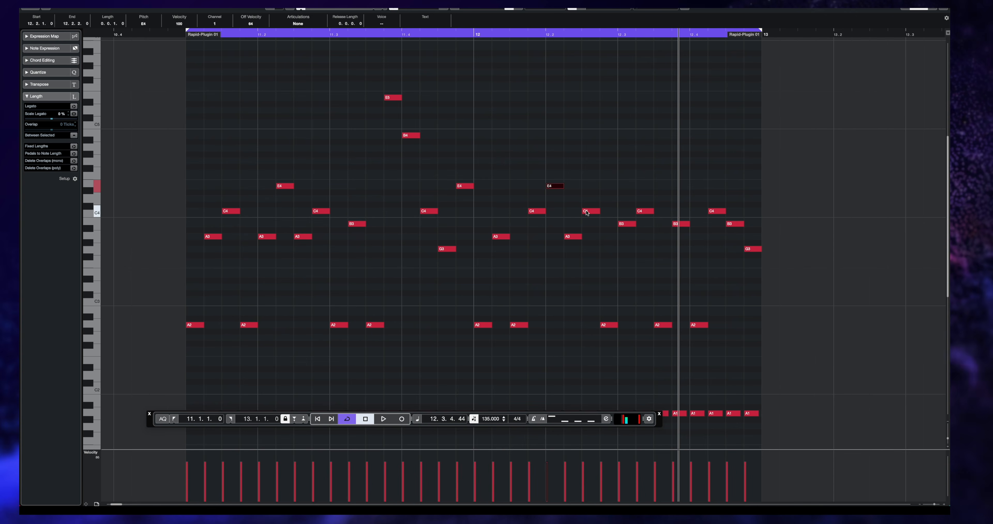
- Raise the C4 note at 12.2.3 to A4 and the A2 note at 12.2.4 to C4, and play back the pattern
drag(589, 214, 589, 151)
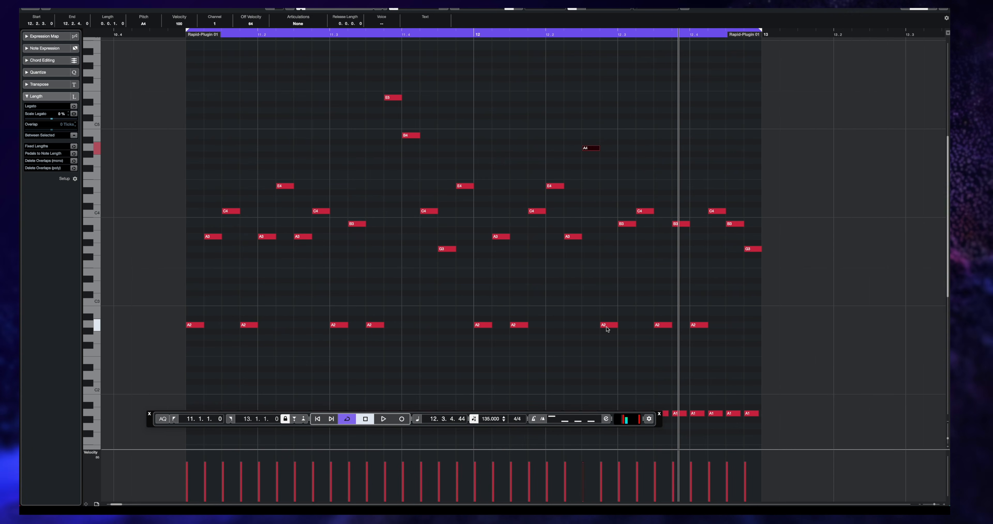
drag(607, 329, 608, 214)
key(space)
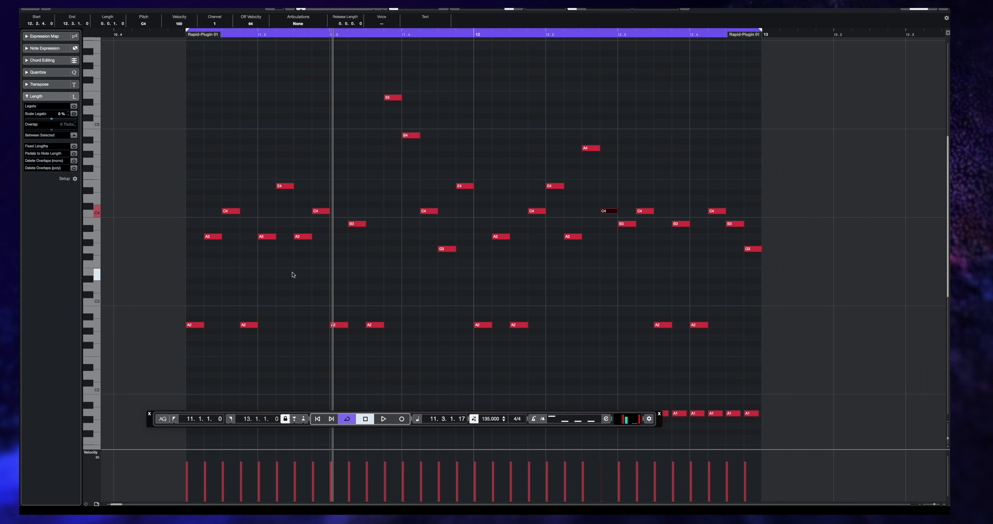
- Raise the last three notes of bar 12 to C5 at 12.4.2, G4 at 12.4.3 and C4 at 12.4.4, and play back the pattern
drag(346, 69, 620, 299)
drag(709, 184, 797, 309)
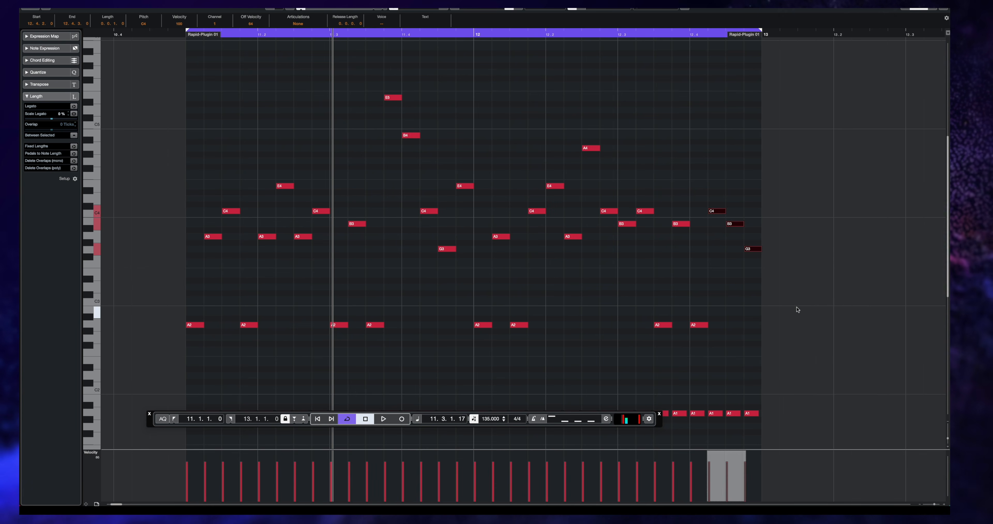
click(797, 222)
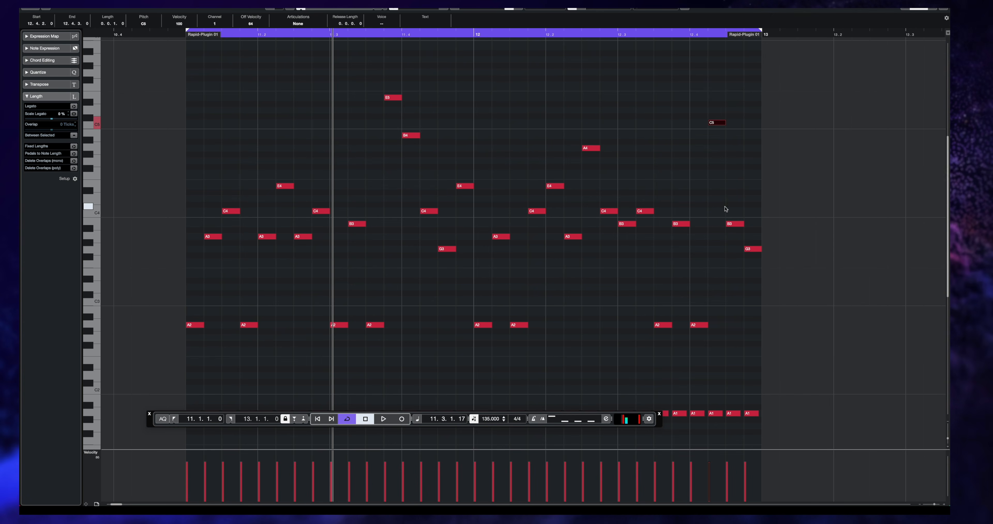
drag(735, 225, 734, 162)
drag(754, 251, 757, 198)
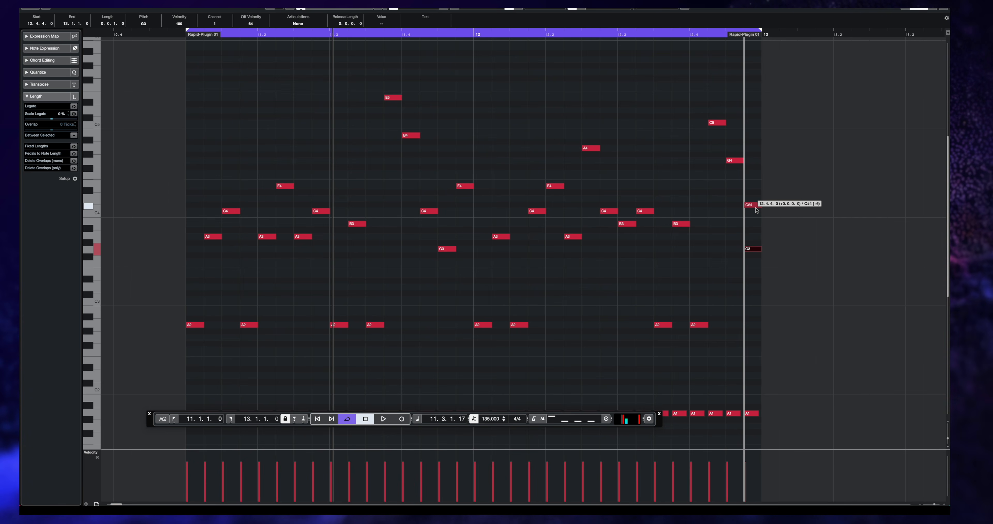
click(212, 236)
key(space)
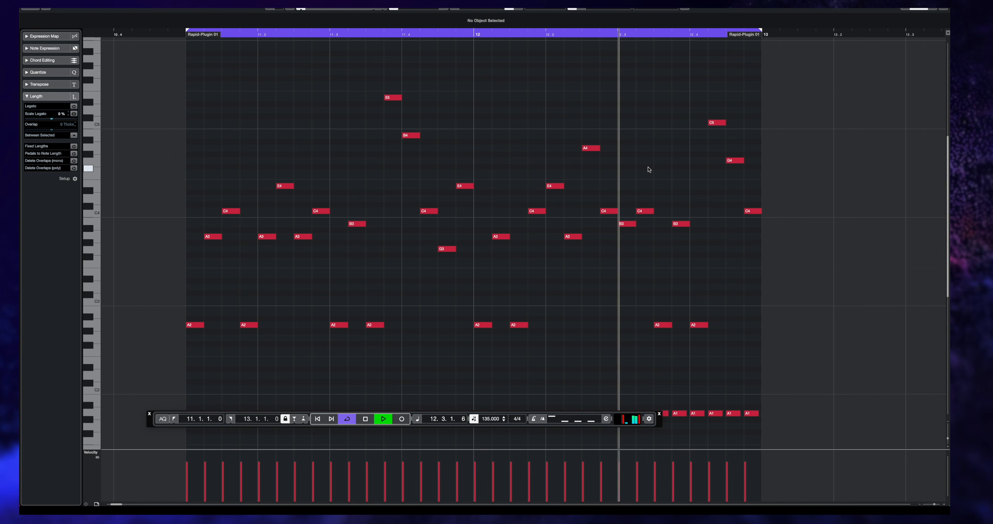
key(space)
- Try A4 and F4 for the note at 12.4.3, playing back each version
drag(737, 161, 736, 151)
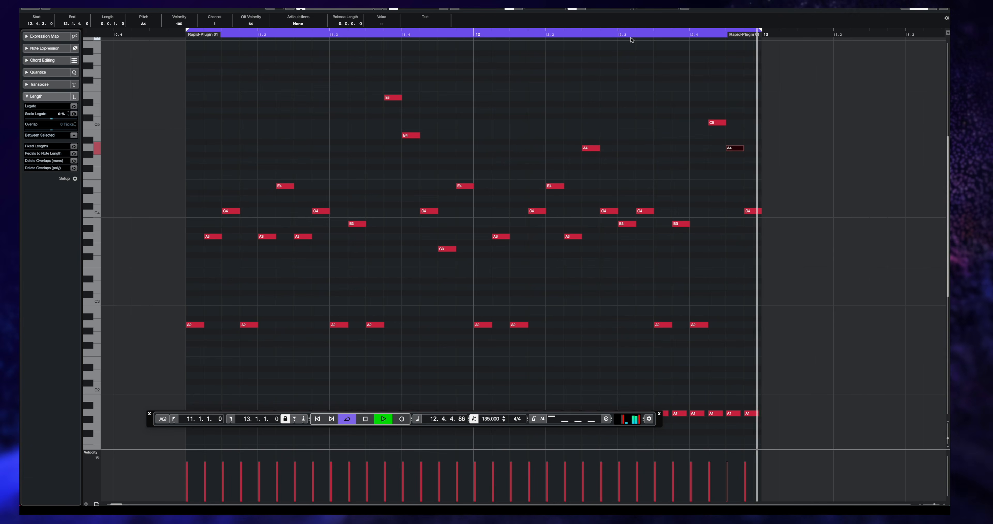
key(space)
drag(735, 149, 736, 176)
key(space)
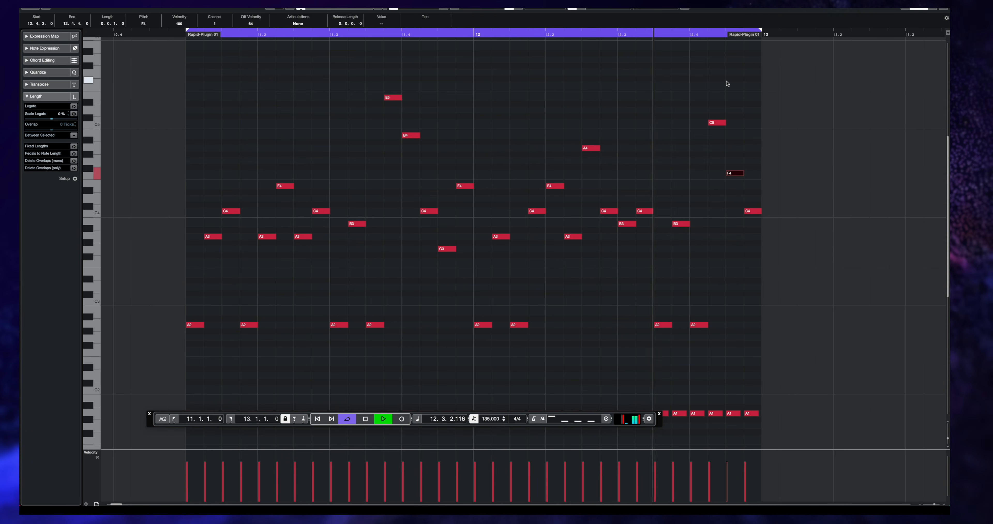
- Lower the note at 12.4.3 to E4 and play back the end of bar 12
key(space)
drag(731, 176, 732, 186)
click(688, 34)
key(space)
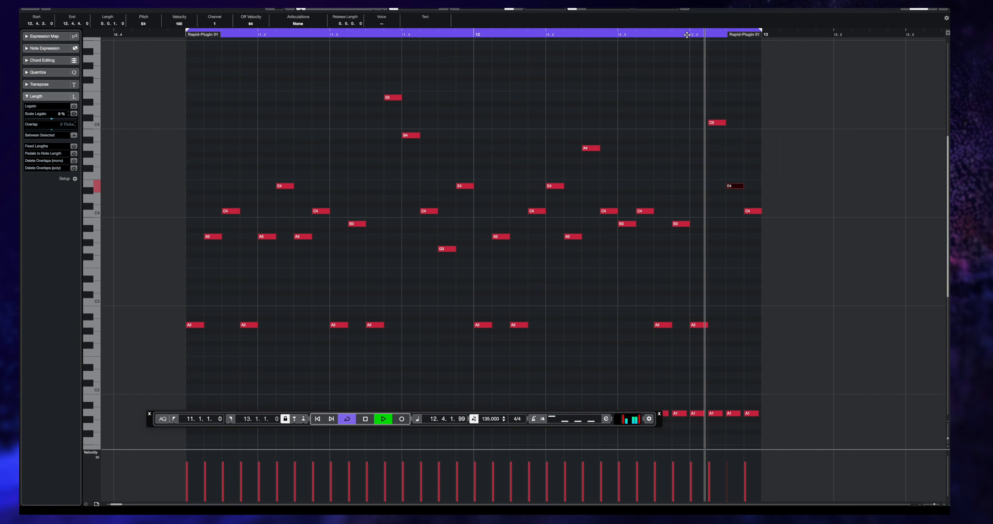
key(space)
- Try A3 and A4 for the last note at 12.4.4, playing back each version
drag(752, 212, 752, 239)
key(space)
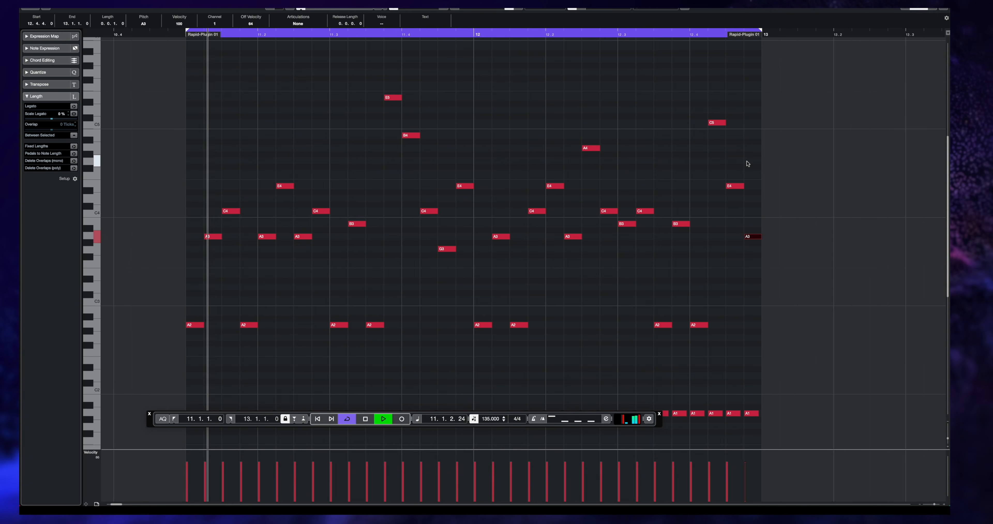
drag(750, 236, 756, 151)
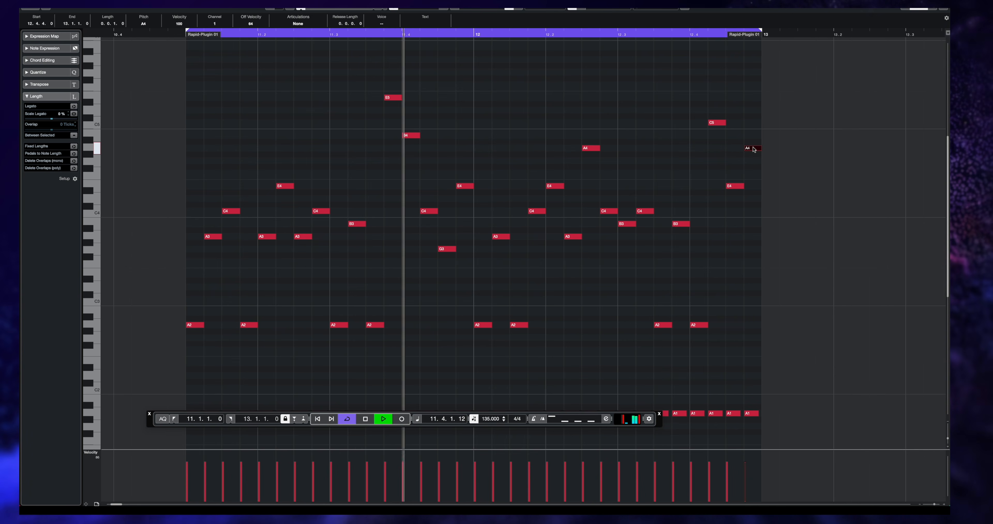
key(space)
key(space)
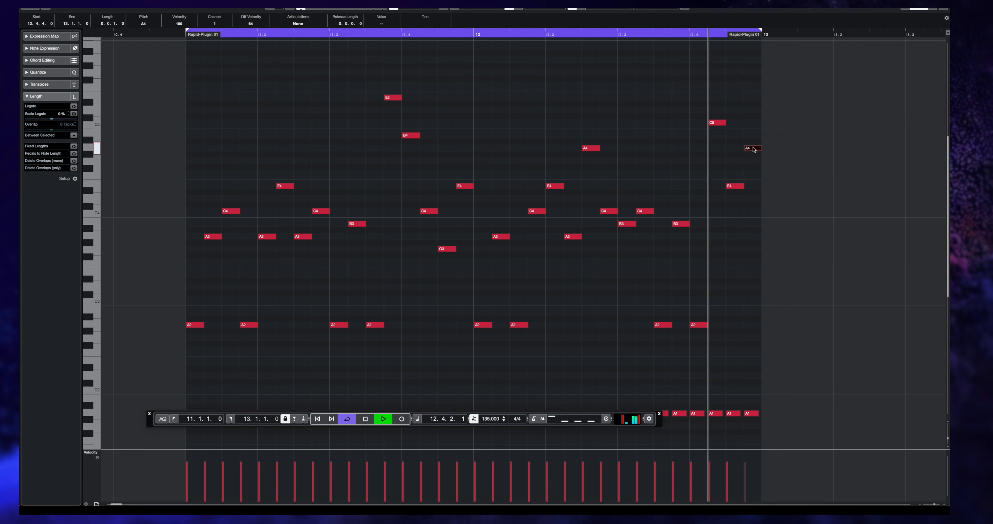
key(space)
- Lower the last note at 12.4.4 to B3 and play back from the end of bar 12
drag(753, 149, 751, 206)
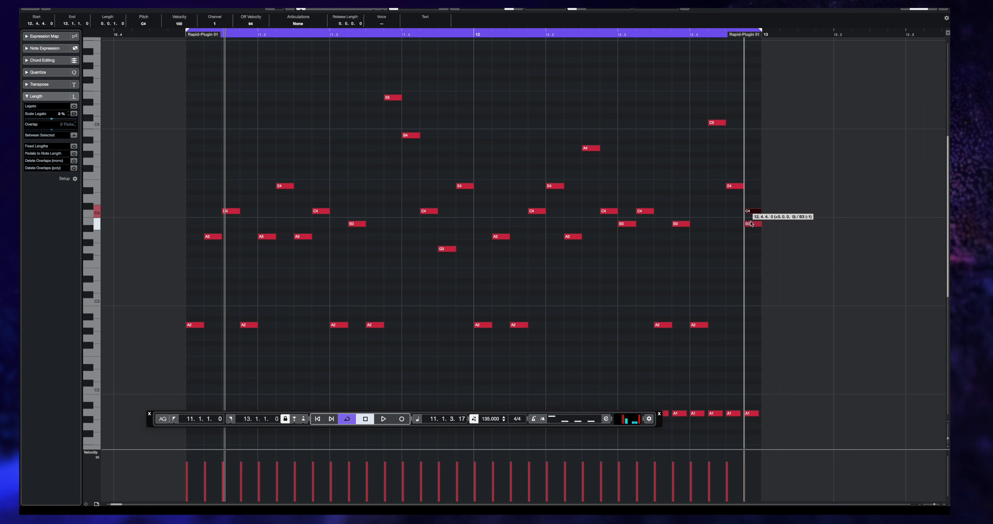
click(681, 33)
key(space)
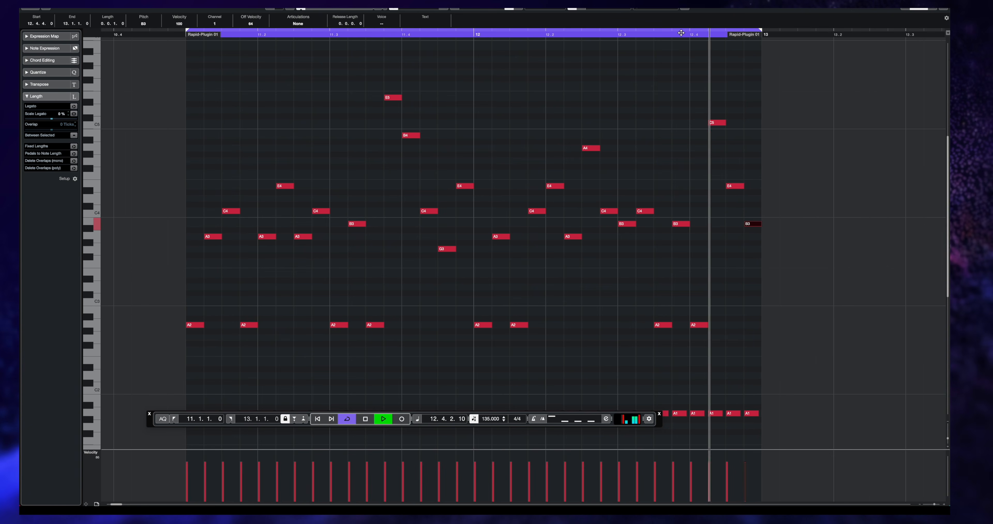
key(space)
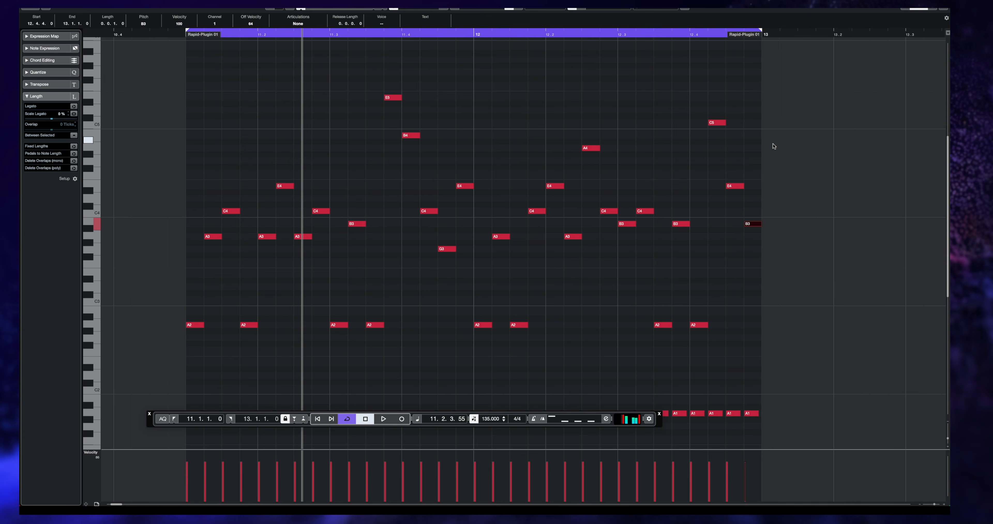
scroll(649, 215, down, 5)
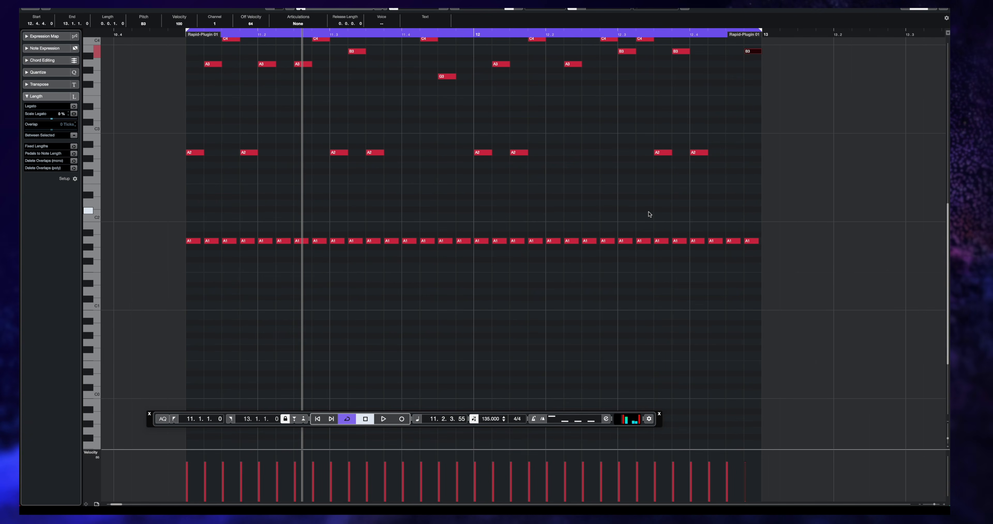
scroll(650, 214, up, 5)
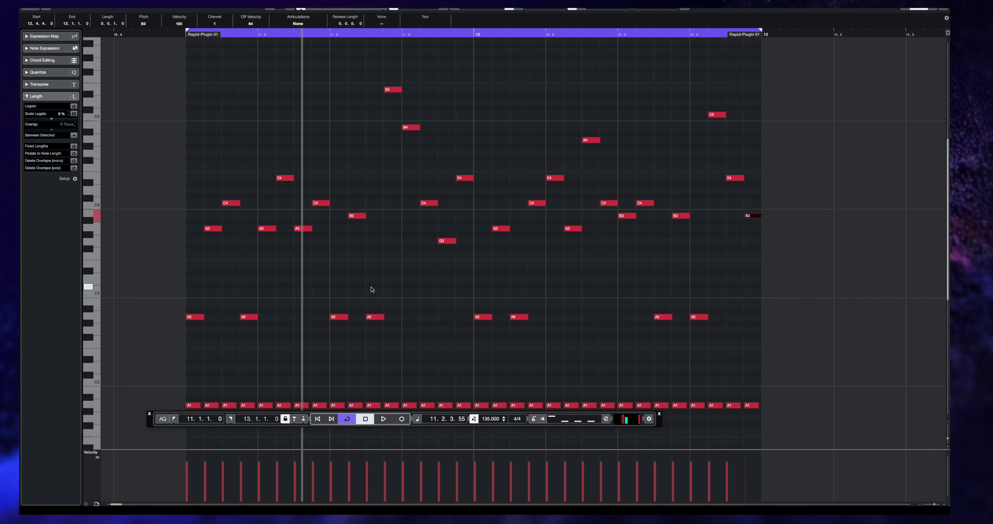
- Delete the row of A1 notes beneath the arpeggio, play back the remaining pattern and close the editor
drag(163, 282, 756, 340)
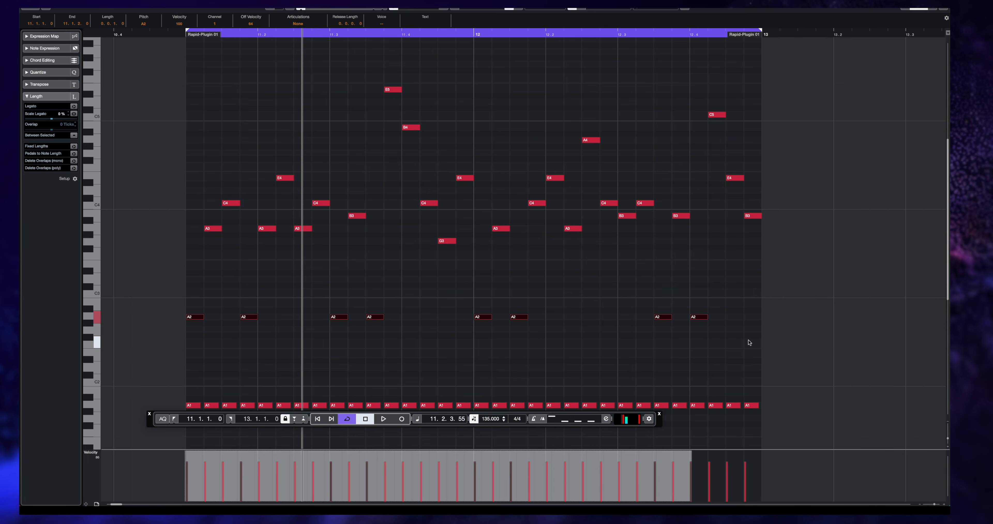
click(340, 296)
drag(798, 371, 603, 411)
key(space)
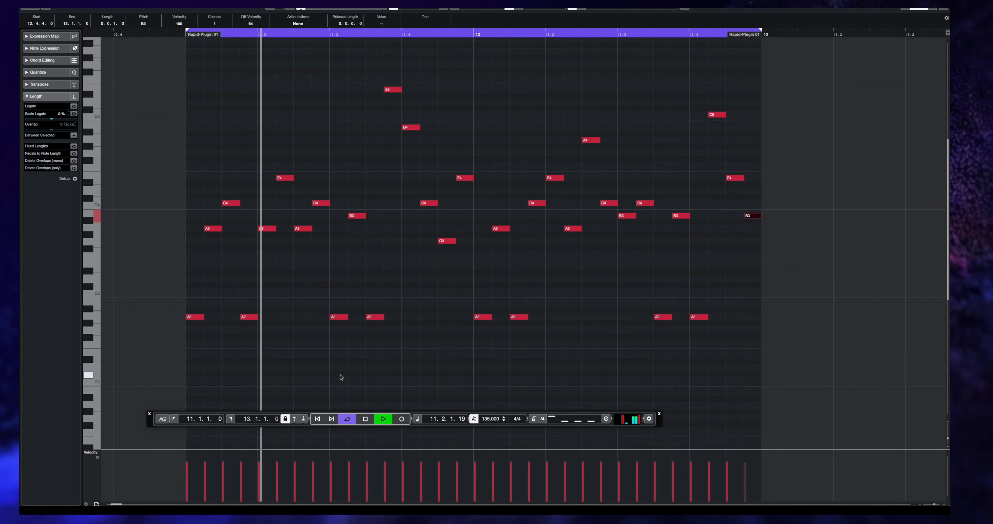
key(Escape)
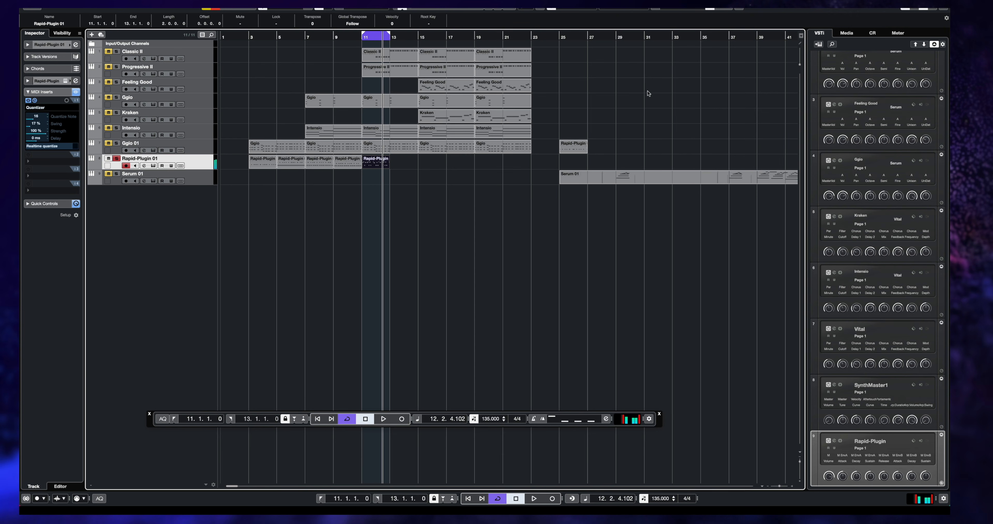
- Move the clips on every track except Rapid-Plugin 01 about 31 bars later in the arrangement
key(g)
key(g)
key(g)
drag(601, 67, 295, 160)
drag(264, 50, 385, 59)
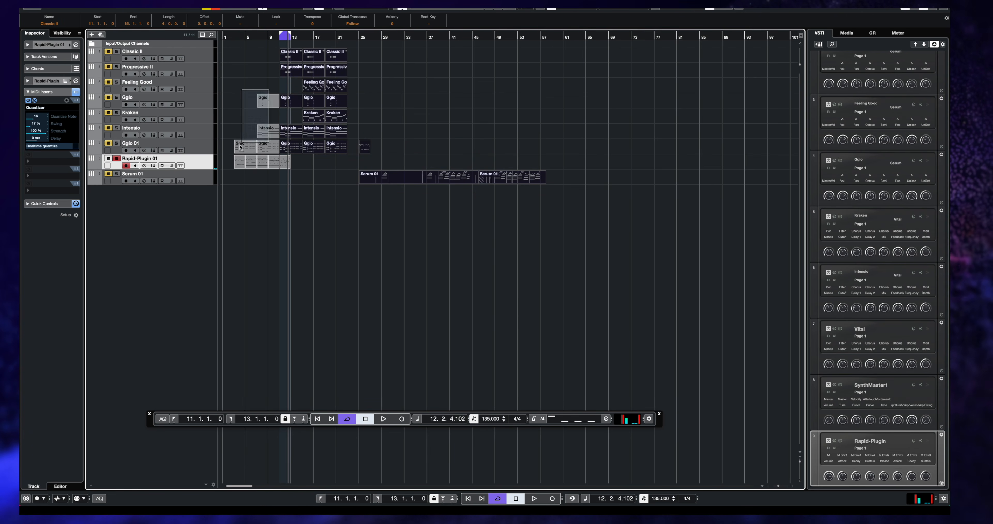
drag(242, 145, 414, 148)
- Copy the bar 11–12 arpeggio clip to the Progressive II track and reduce the copy to its bass notes, trying them at A1
drag(281, 164, 166, 62)
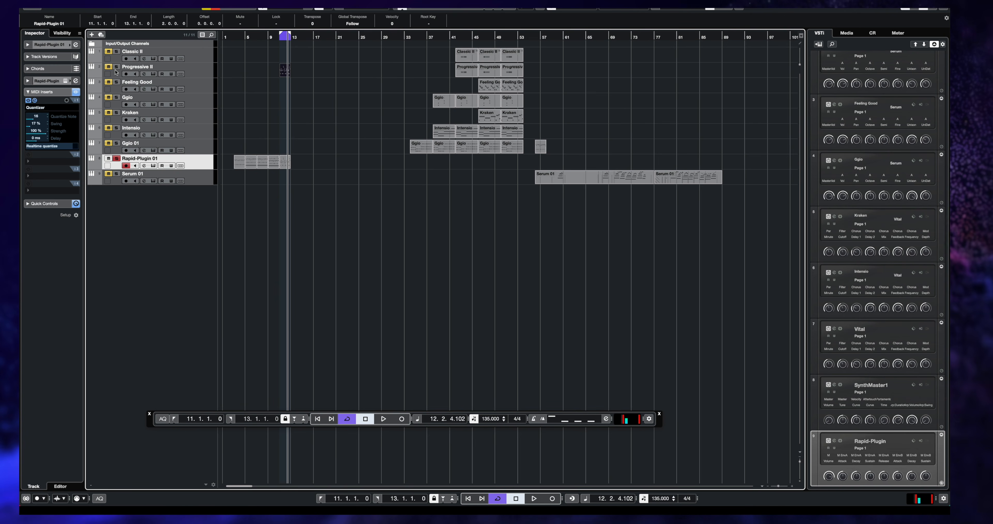
double_click(284, 71)
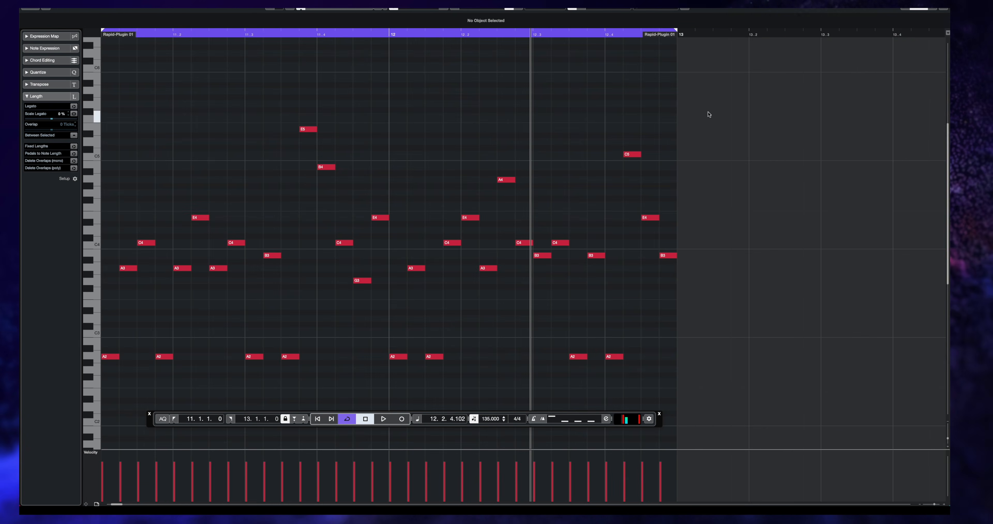
key(space)
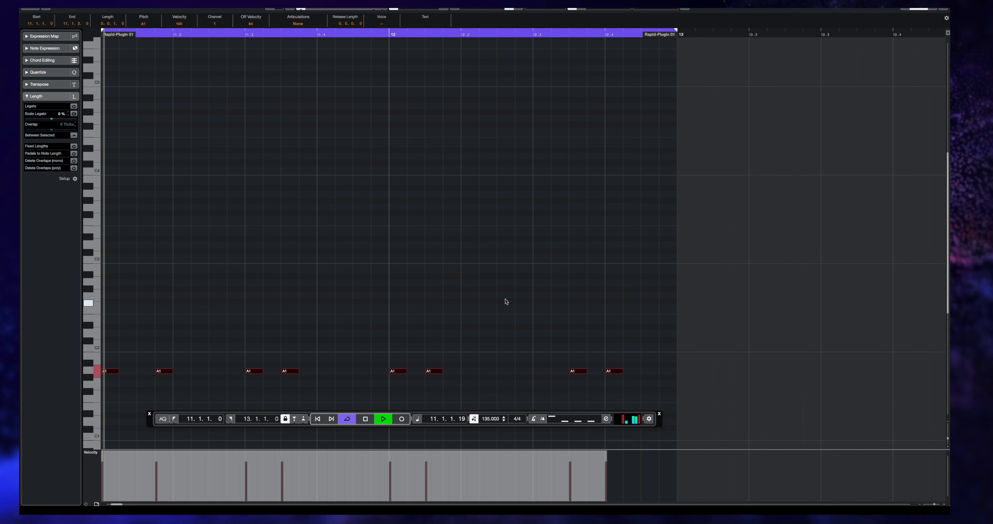
key(shift+Up)
key(Return)
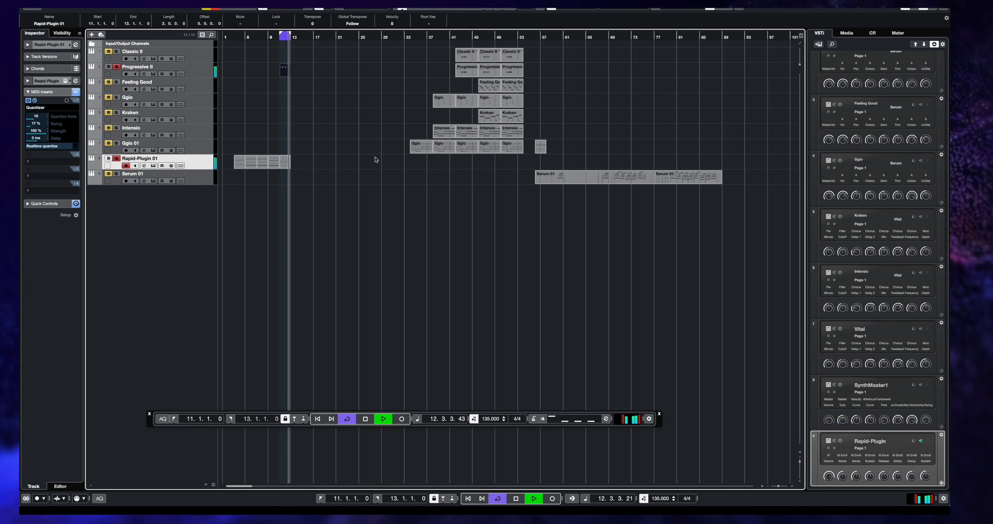
- Examine the Progressive II and Rapid-Plugin 01 clips at bars 11–12 during looped playback
key(h)
key(h)
key(h)
key(h)
key(h)
key(h)
key(h)
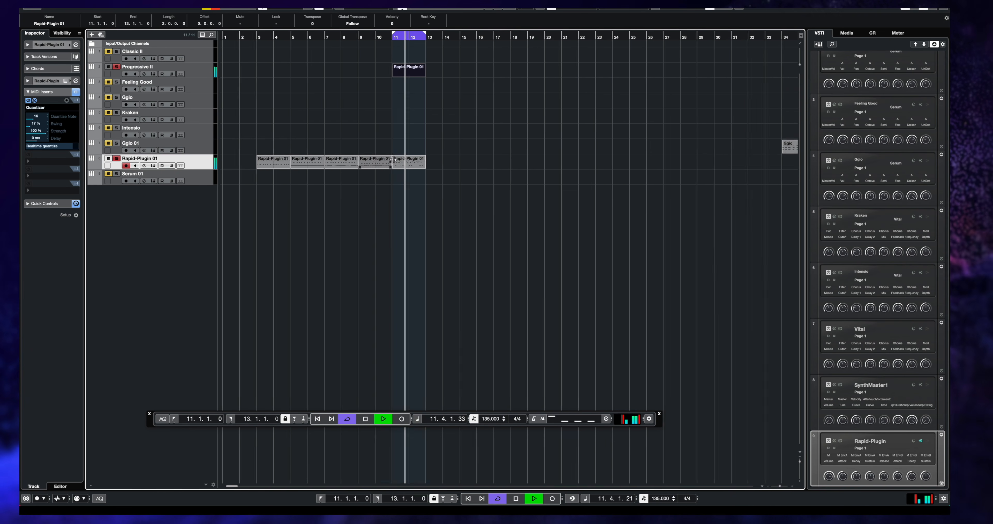